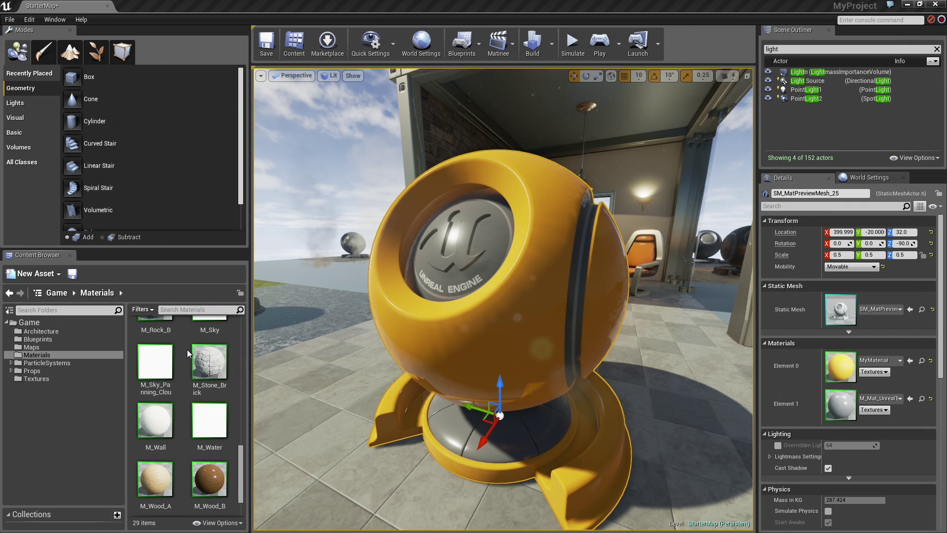
scroll(185, 414, "up", 2)
scroll(186, 467, "up", 2)
scroll(184, 470, "up", 2)
scroll(183, 472, "up", 1)
scroll(182, 475, "up", 1)
scroll(180, 476, "up", 1)
scroll(179, 474, "up", 2)
scroll(179, 473, "up", 2)
scroll(178, 471, "up", 2)
scroll(178, 472, "up", 2)
scroll(179, 467, "up", 2)
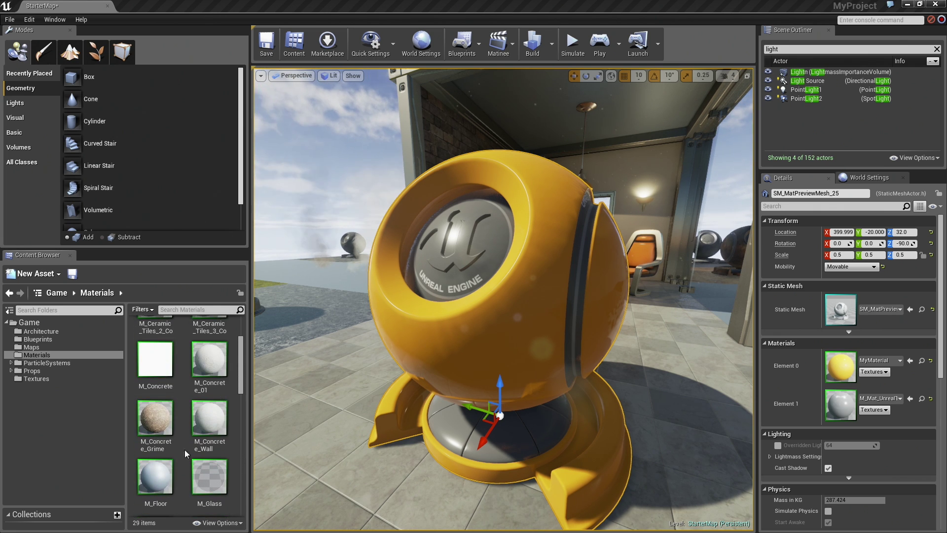
scroll(187, 444, "up", 1)
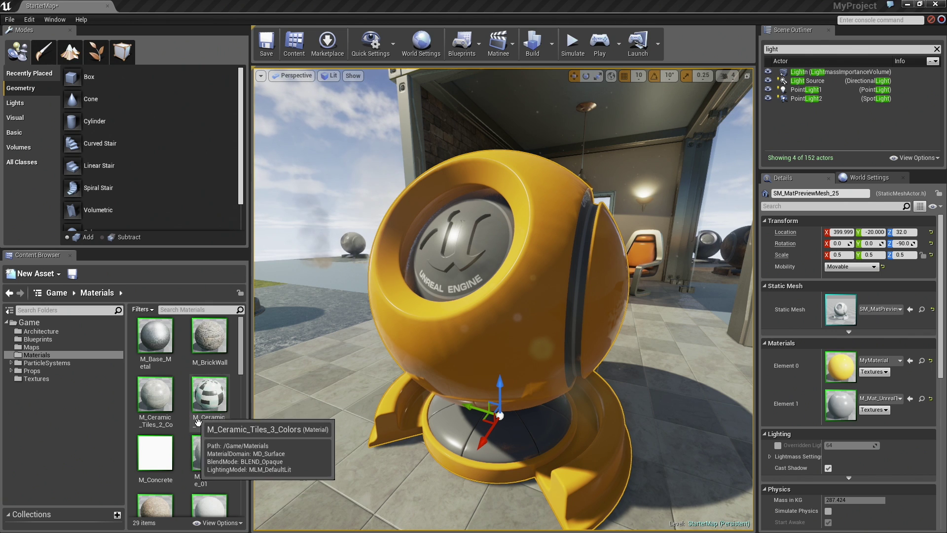
- Open M_BrickWall and inspect its TexCoord-driven Diffuse and NormalMap texture nodes
double_click(204, 330)
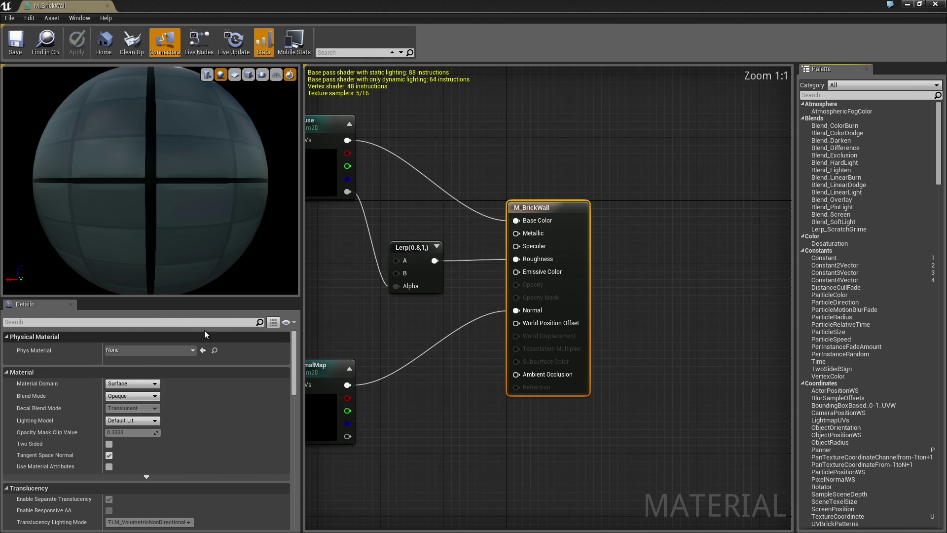
right_click_drag(608, 283, 681, 262)
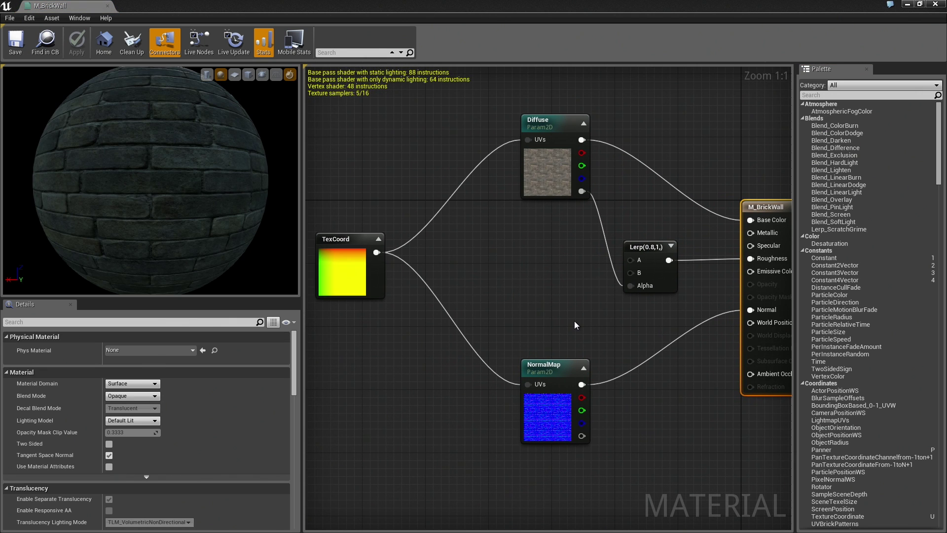
right_click_drag(571, 313, 522, 294)
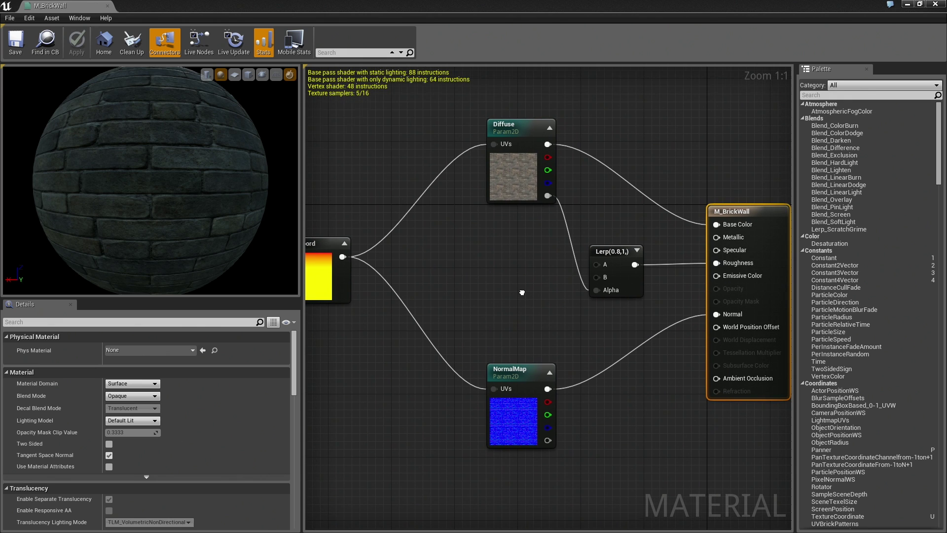
left_click(510, 189)
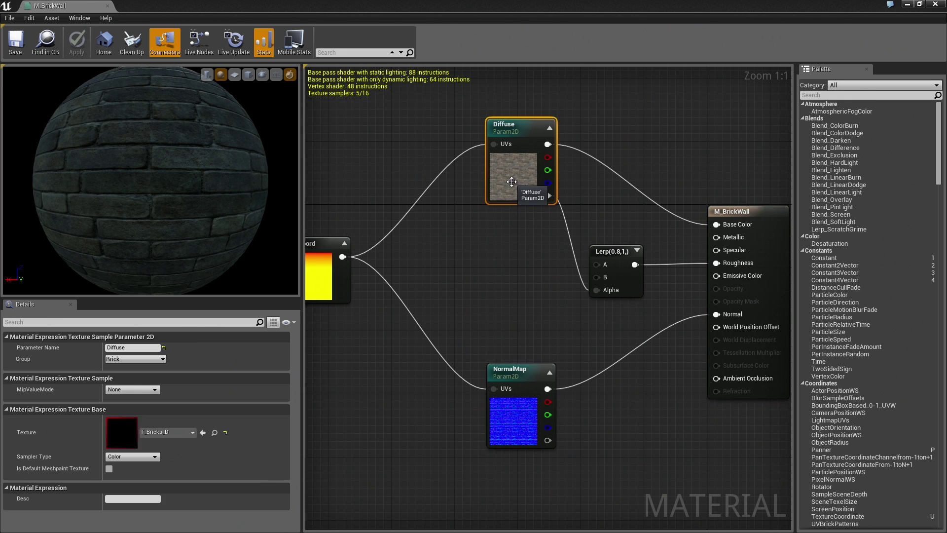
left_click(511, 419)
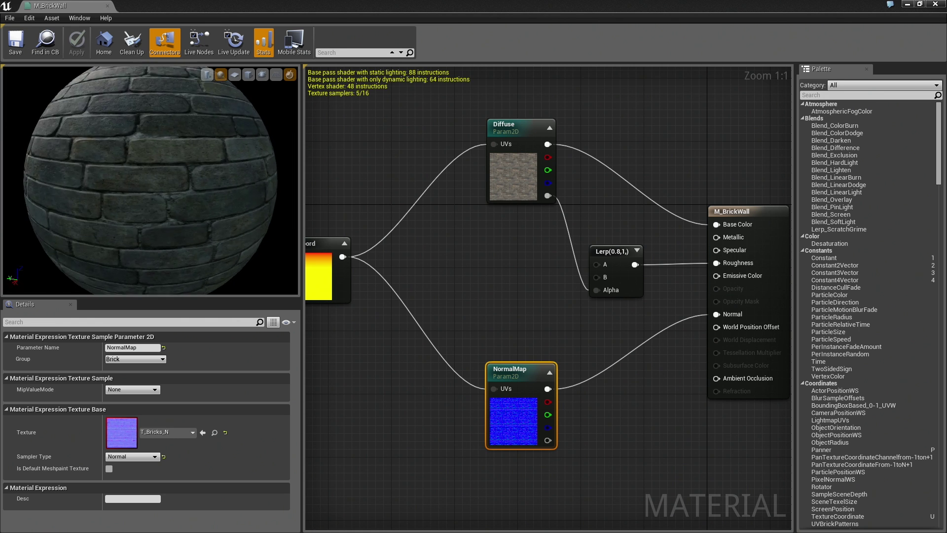
- Rotate the brick preview sphere, sweep its lighting, then restore the editor window
left_click_drag(110, 164, 110, 164)
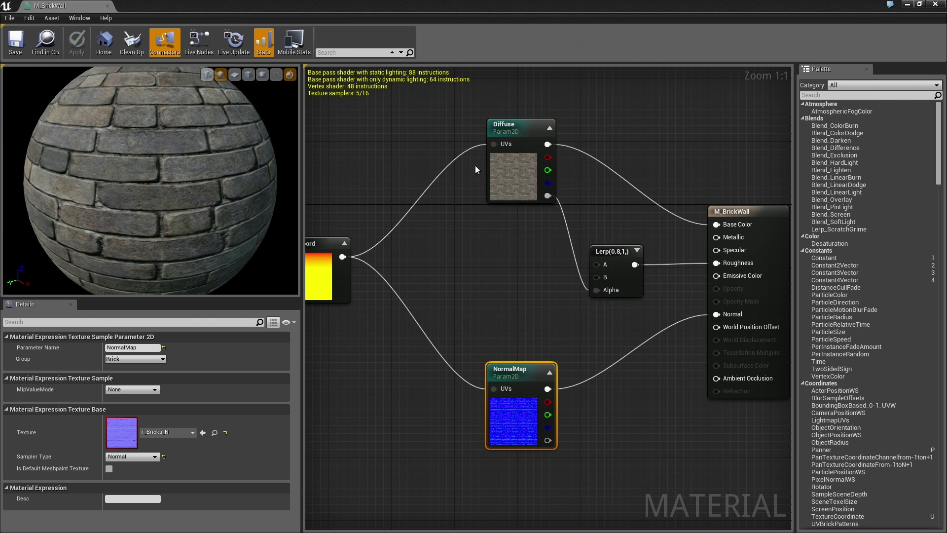
left_click(506, 172)
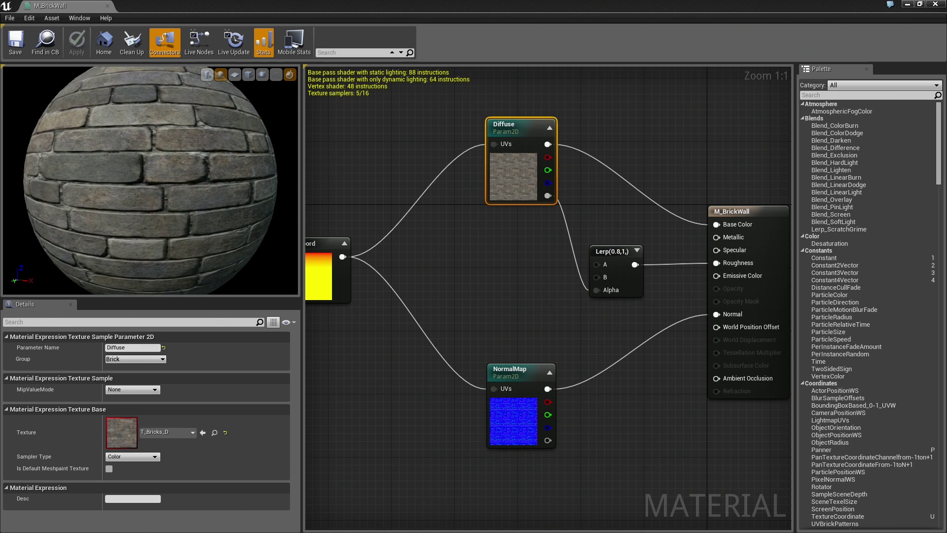
left_click_drag(119, 200, 119, 200)
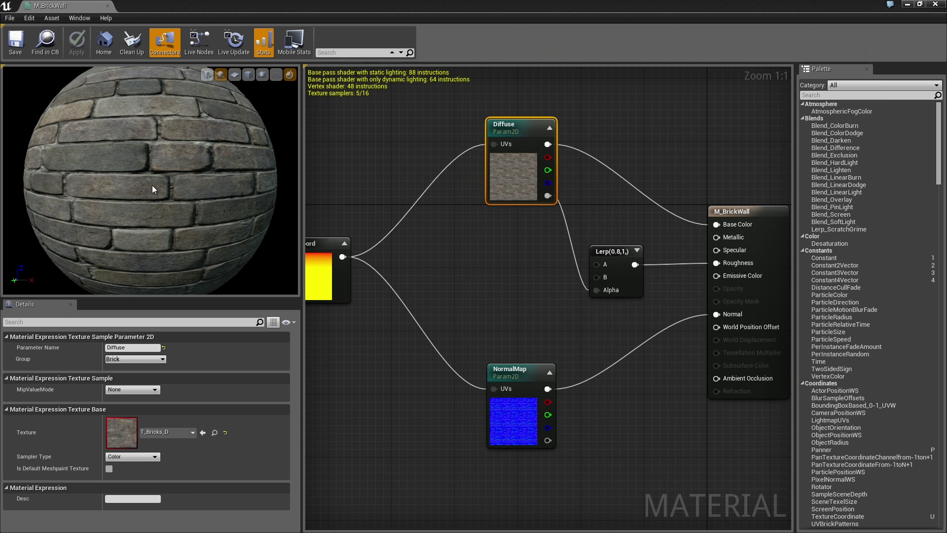
scroll(138, 176, "down", 2)
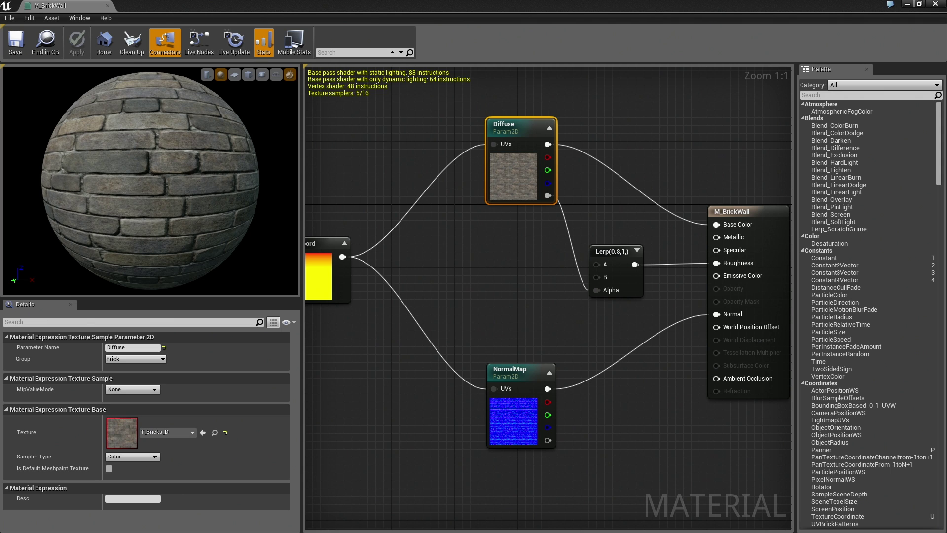
left_click_drag(138, 177, 138, 177)
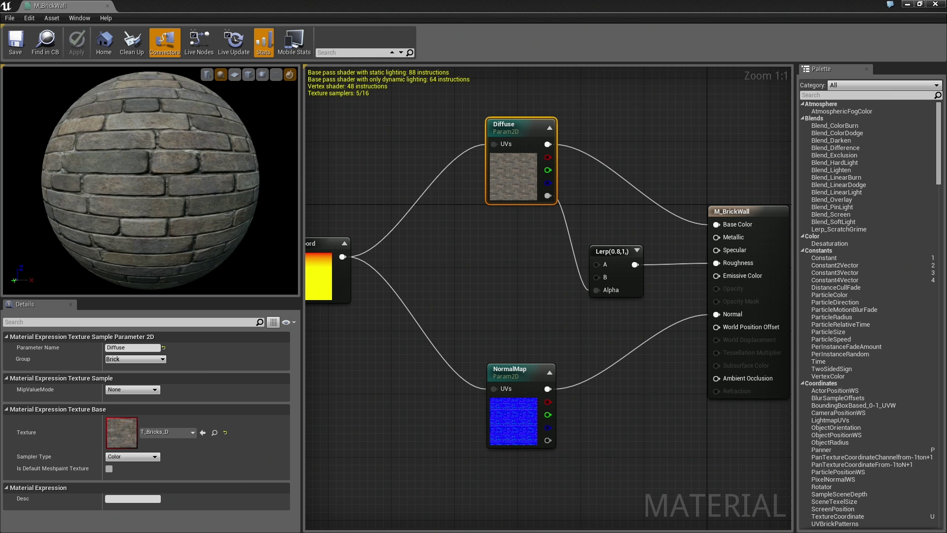
left_click_drag(116, 153, 117, 153)
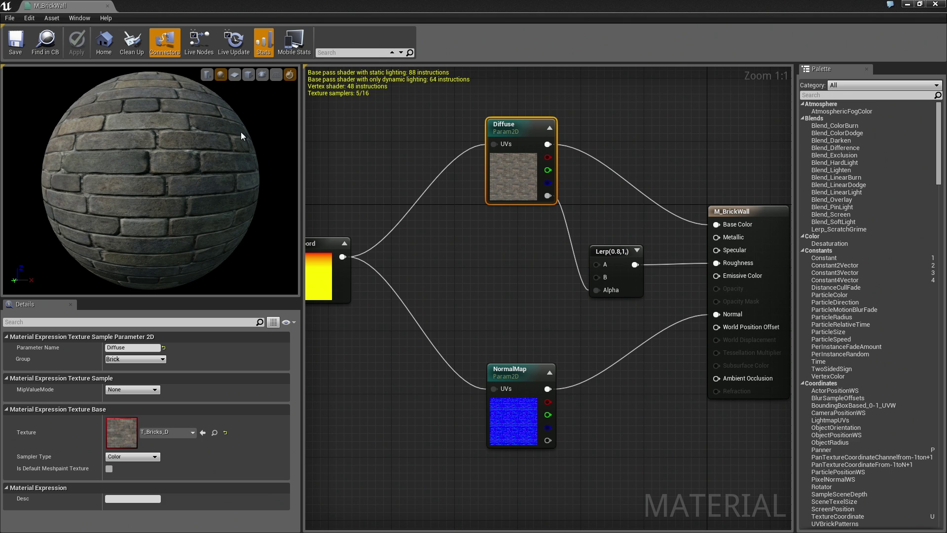
left_click_drag(588, 6, 690, 66)
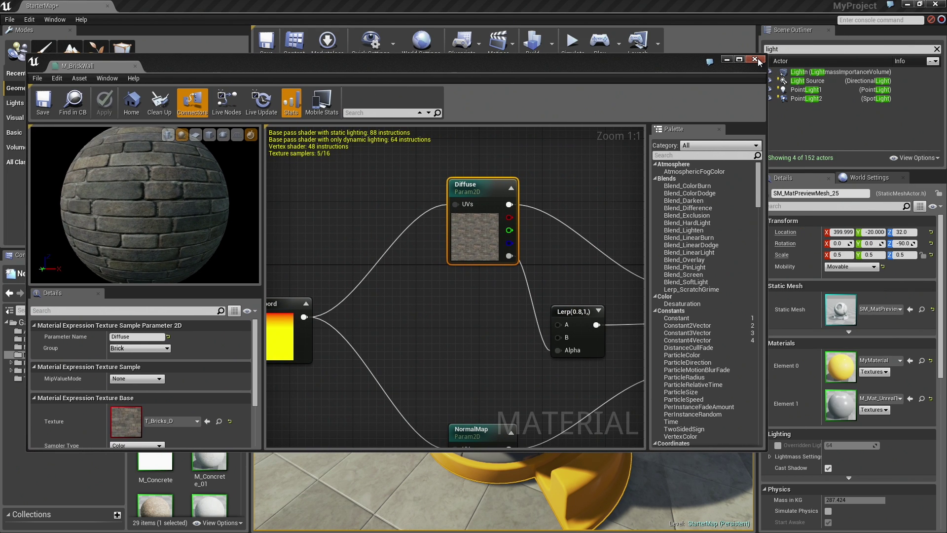
- Swap M_BrickWall for MyMaterial, repositioning and resizing its editor so the browser stays visible
left_click(757, 58)
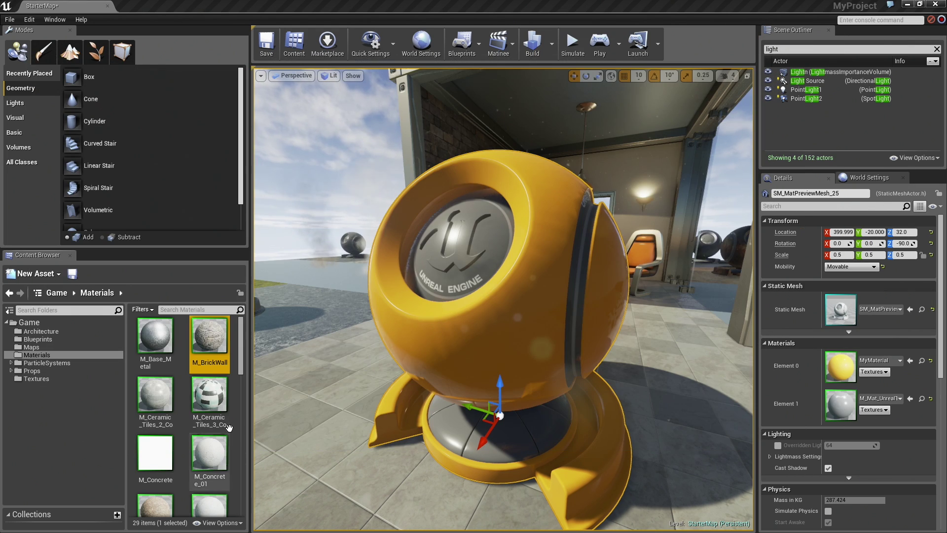
scroll(196, 464, "down", 3)
scroll(196, 464, "down", 3)
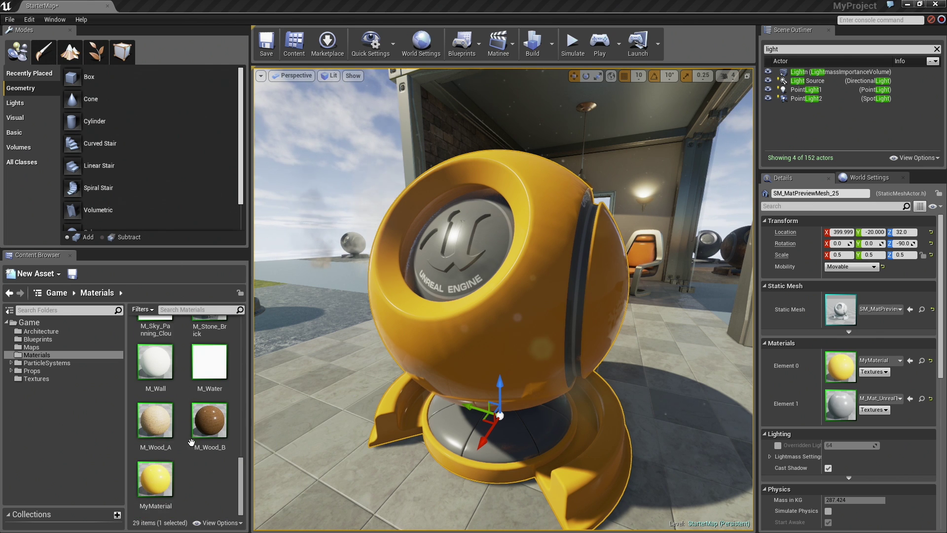
double_click(157, 483)
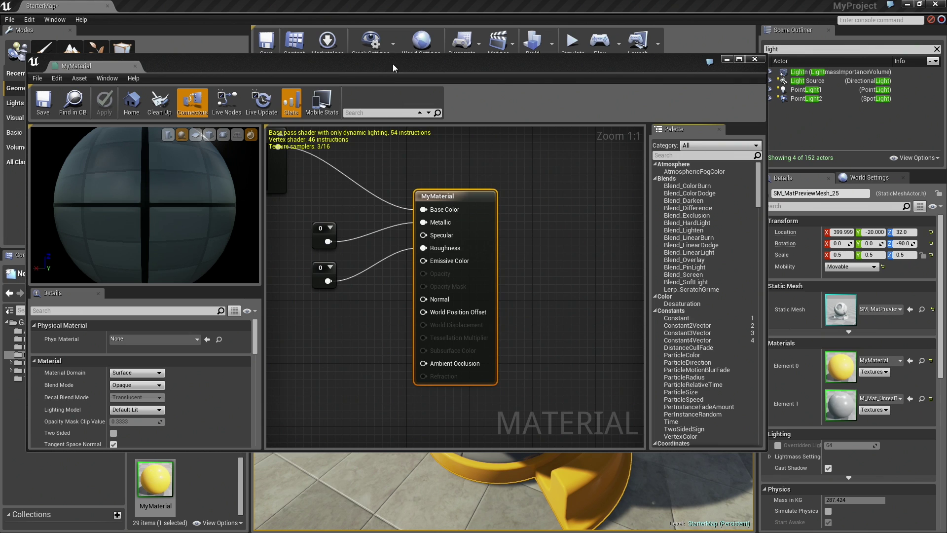
left_click_drag(393, 68, 579, 32)
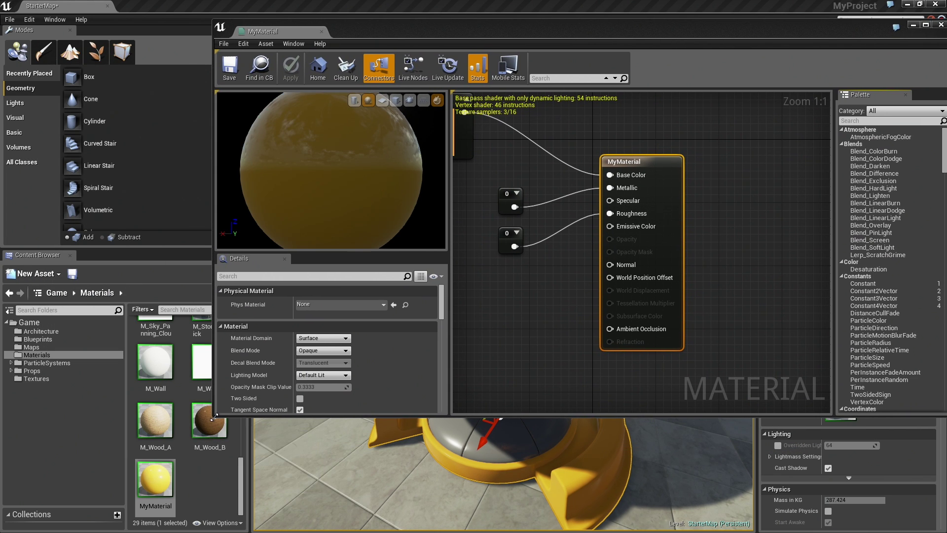
left_click_drag(215, 414, 268, 526)
right_click_drag(531, 305, 663, 361)
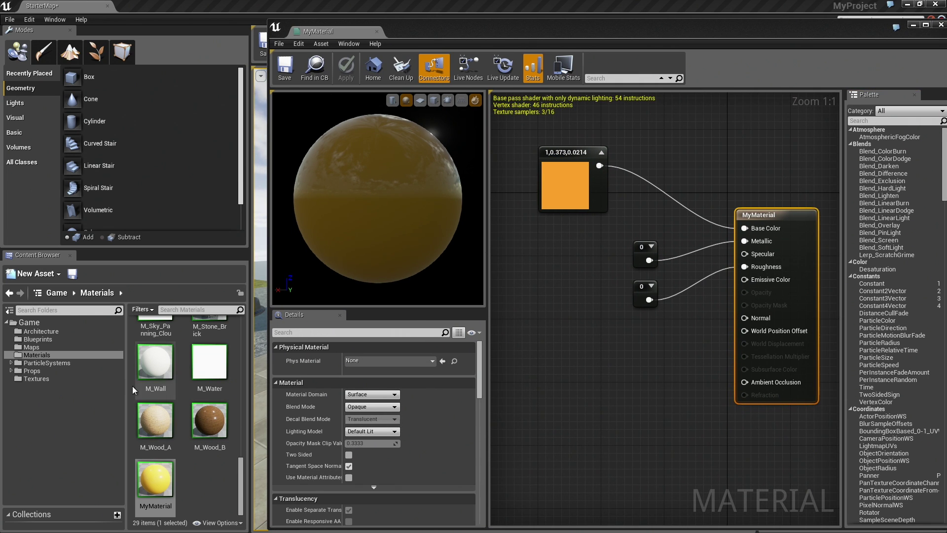
- From the Textures folder, add T_Wood_a_d and T_Wood_A_N as graph nodes
left_click(47, 379)
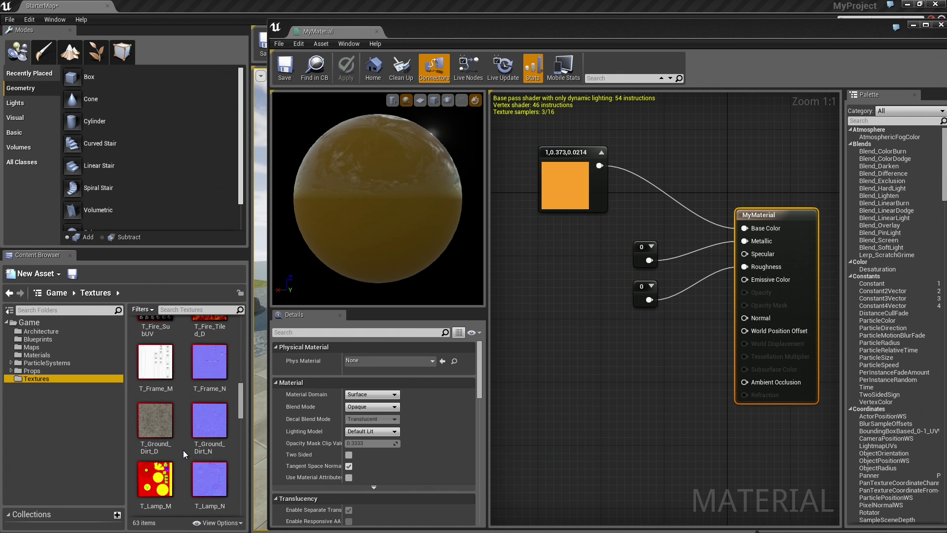
scroll(183, 436, "up", 2)
scroll(186, 405, "up", 1)
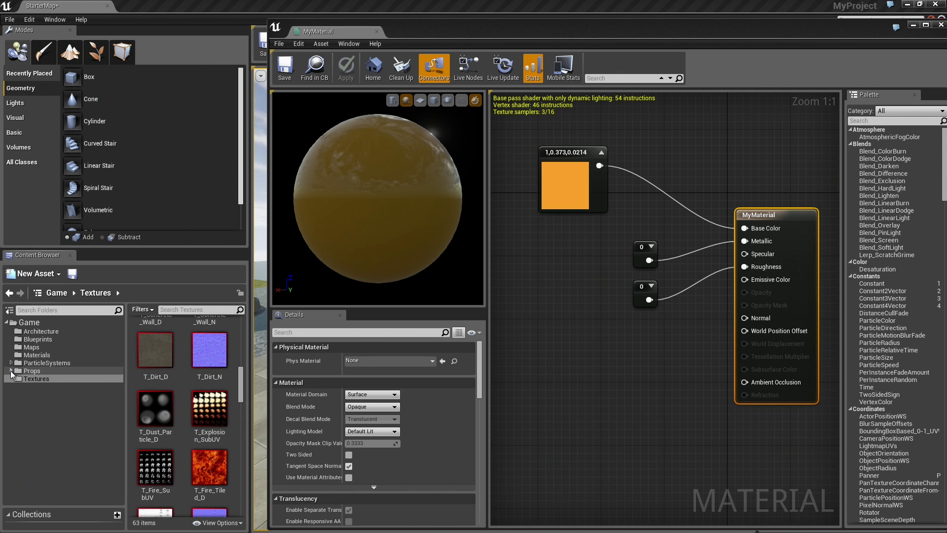
left_click(11, 371)
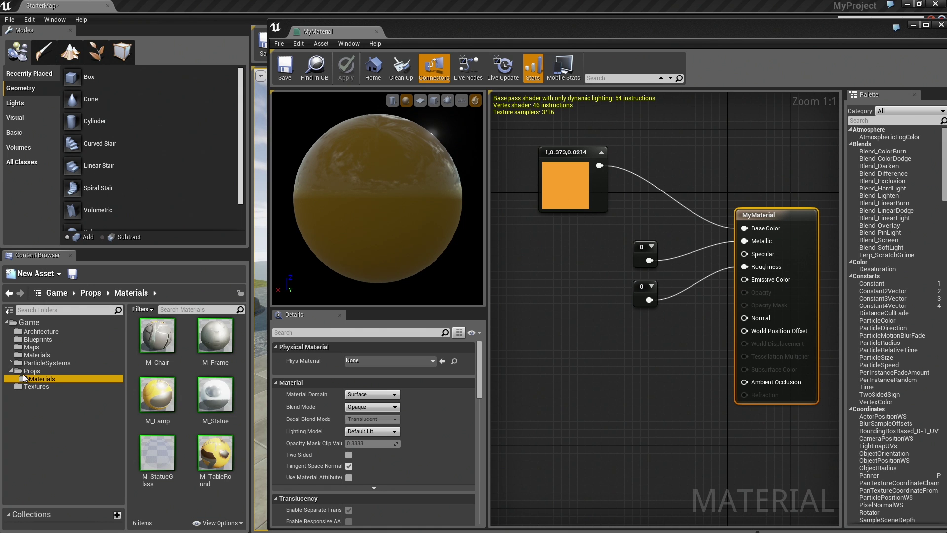
left_click(31, 387)
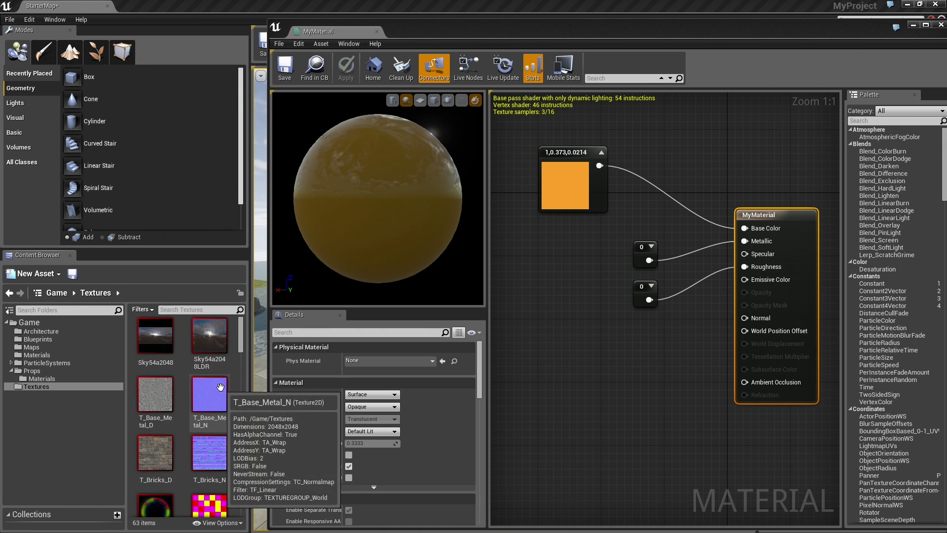
scroll(192, 355, "down", 2)
scroll(174, 329, "down", 2)
scroll(170, 323, "down", 2)
scroll(172, 329, "down", 2)
scroll(174, 340, "down", 2)
scroll(177, 351, "down", 2)
scroll(179, 362, "down", 2)
scroll(180, 362, "down", 2)
scroll(222, 385, "down", 2)
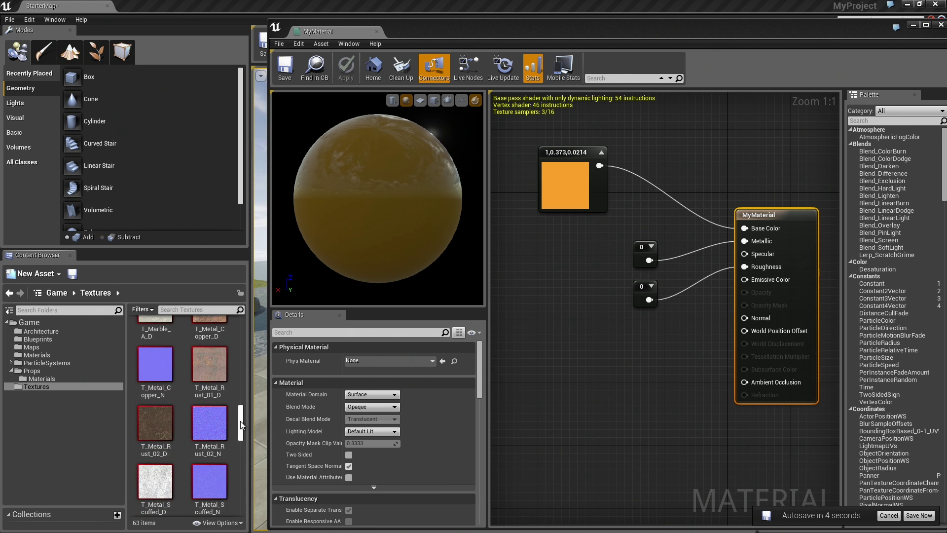
left_click_drag(241, 424, 244, 501)
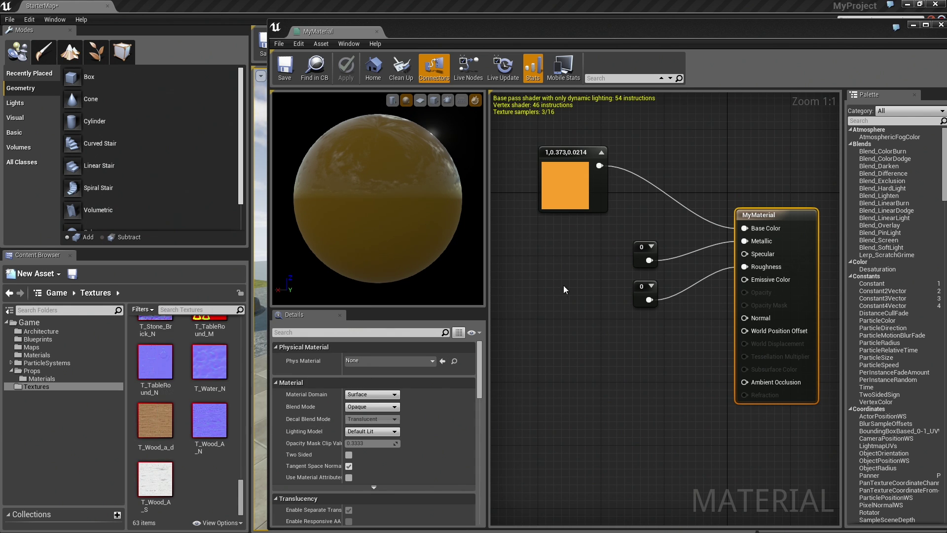
right_click_drag(565, 267, 570, 269)
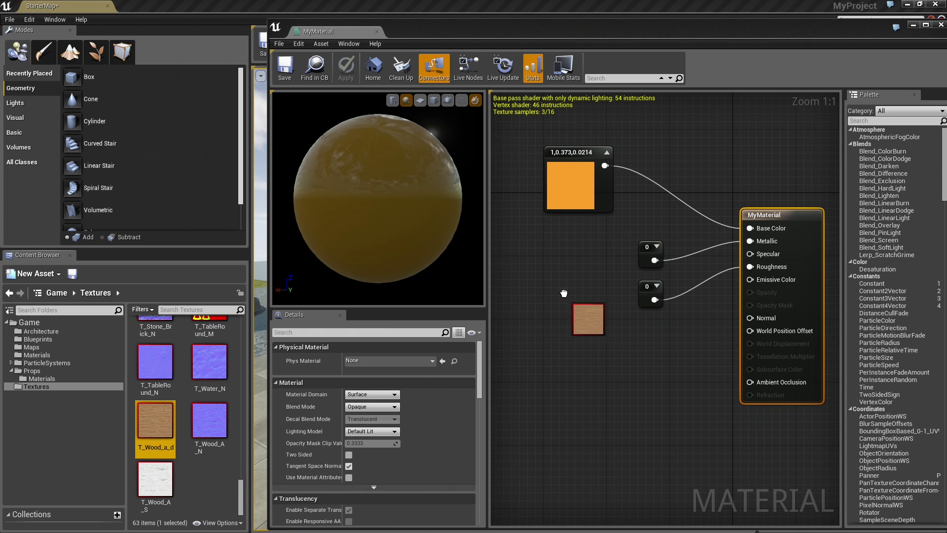
left_click_drag(151, 425, 566, 296)
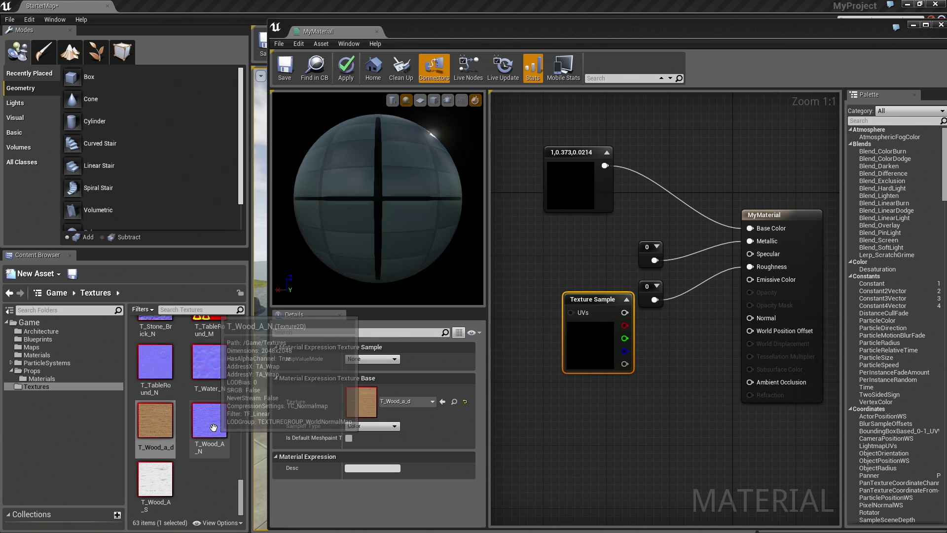
left_click_drag(210, 425, 560, 422)
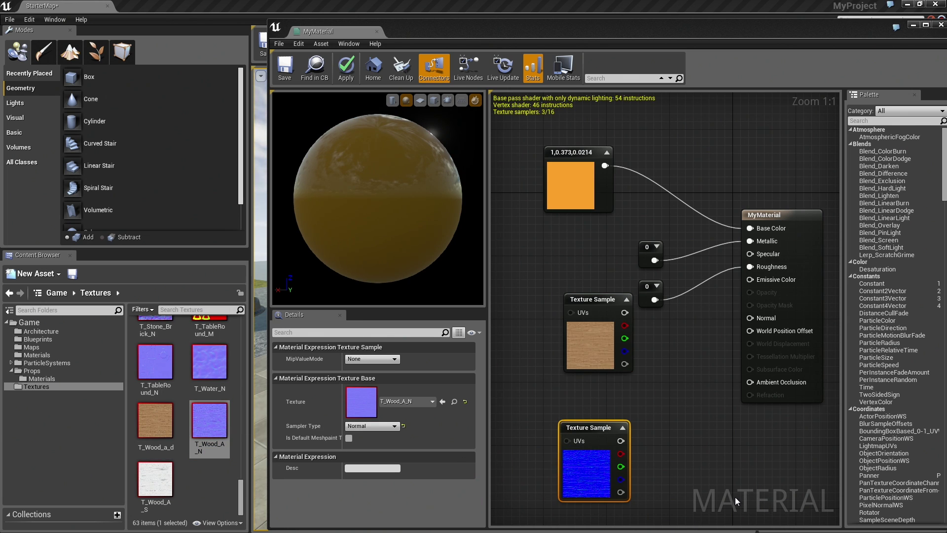
- Delete the orange Constant3Vector and wire T_Wood_a_d's RGB output into Base Color
double_click(609, 28)
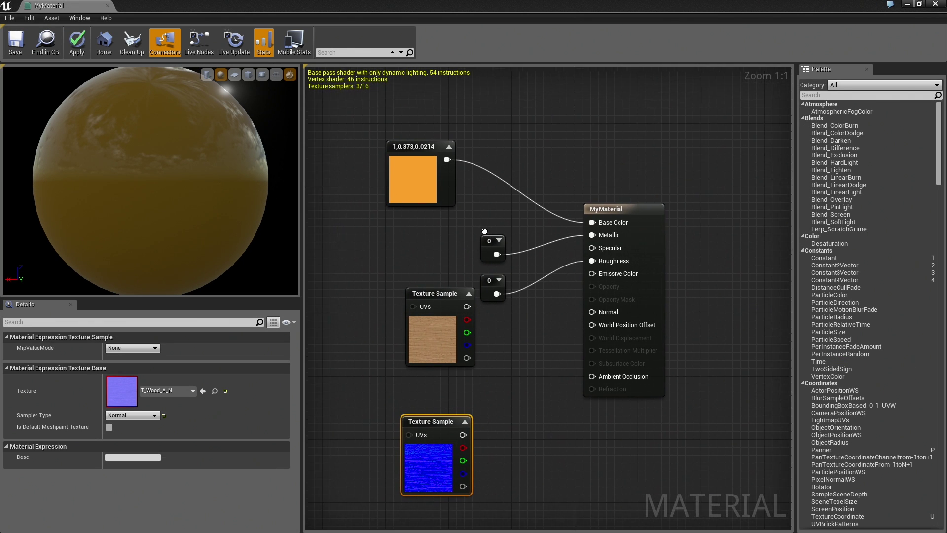
right_click_drag(449, 212, 488, 221)
left_click(441, 148)
left_click_drag(440, 148, 487, 131)
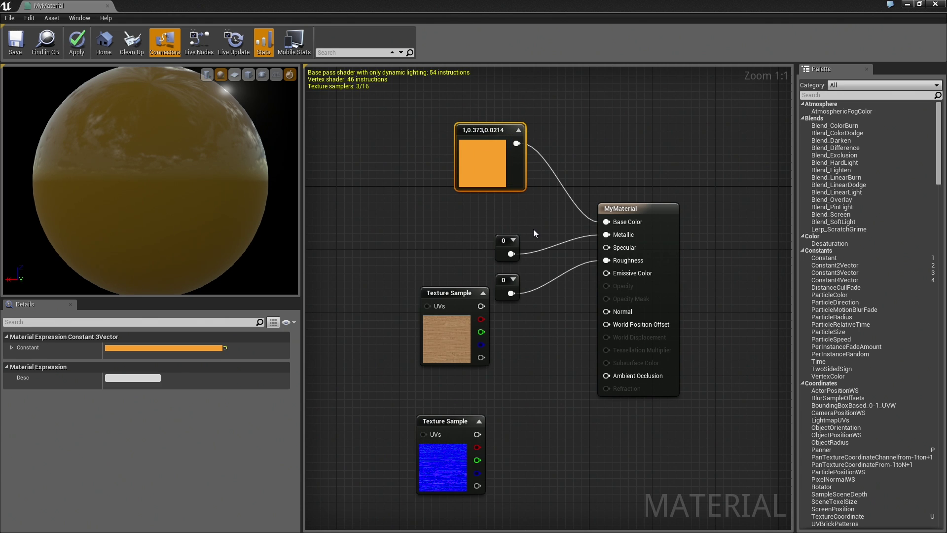
key("Delete")
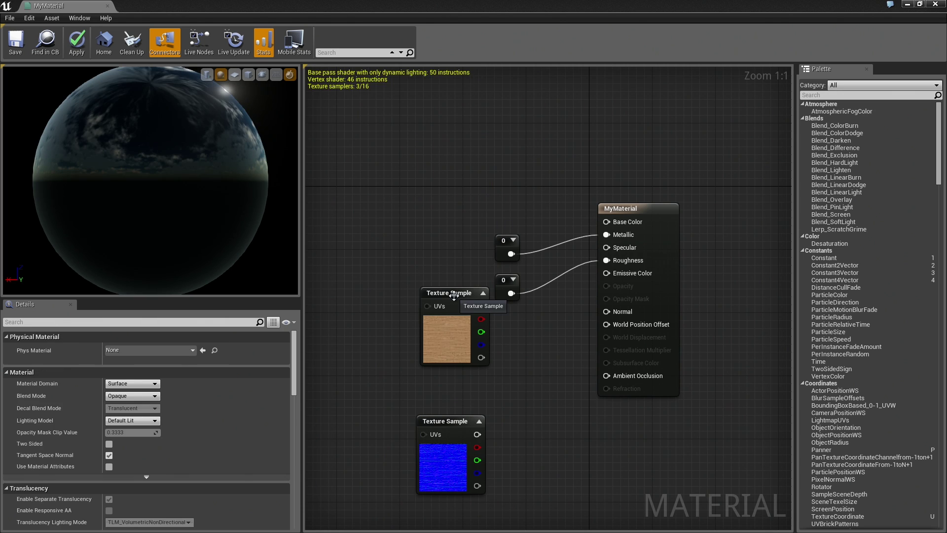
left_click_drag(453, 295, 433, 143)
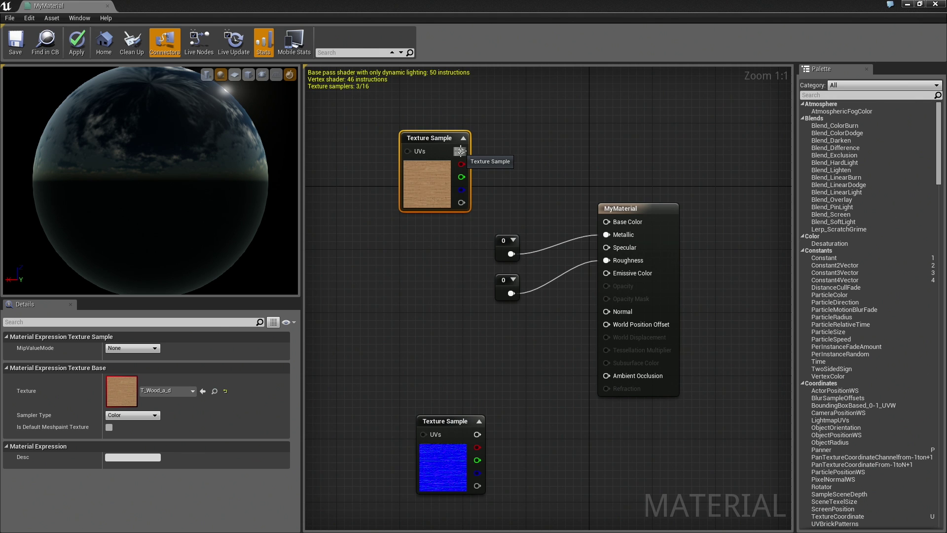
left_click_drag(461, 151, 606, 221)
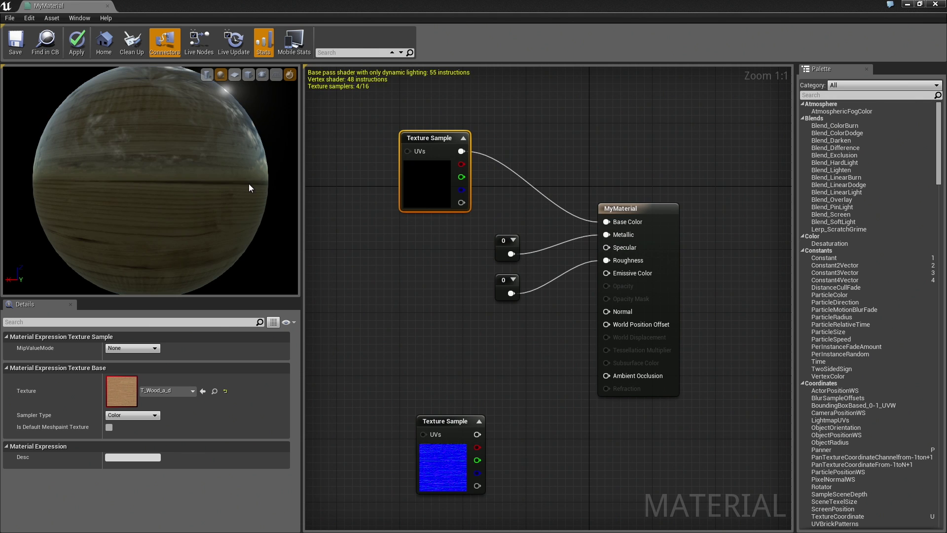
- Connect only T_Wood_a_d's red channel to Base Color and orbit the preview
mouse_move(148, 177)
left_mouse_down()
mouse_move(88, 177)
mouse_move(135, 139)
mouse_move(163, 152)
left_mouse_up()
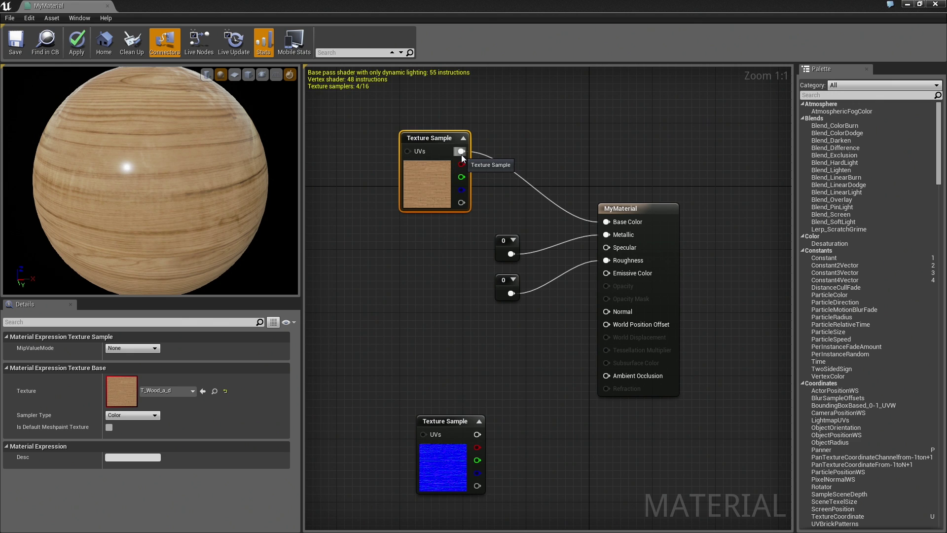
left_click_drag(461, 164, 608, 222)
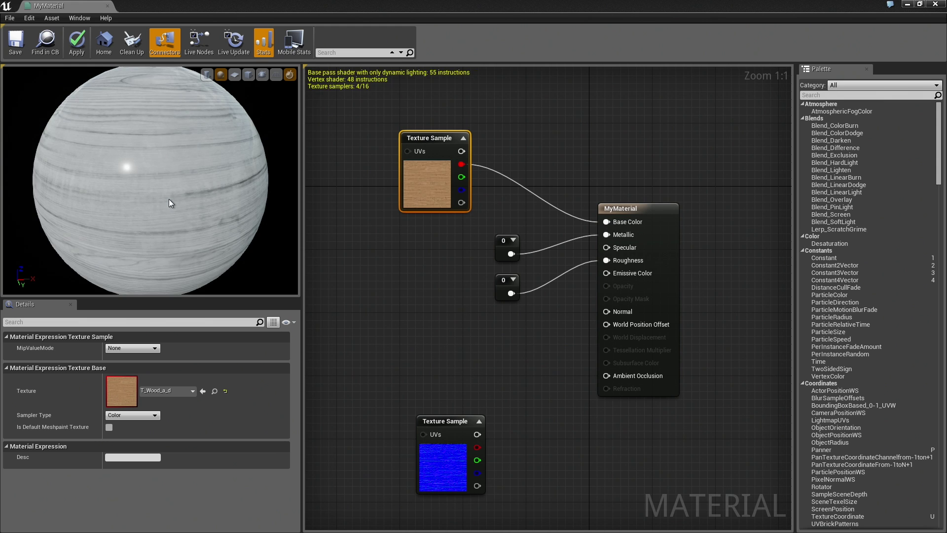
mouse_move(149, 181)
left_mouse_down()
mouse_move(192, 182)
mouse_move(148, 171)
left_mouse_up()
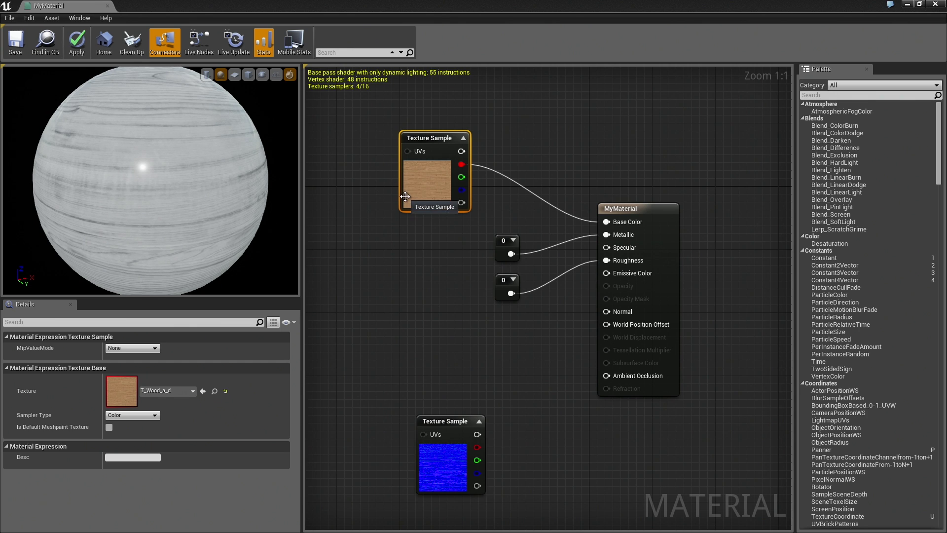
left_click(419, 252)
left_click(425, 199)
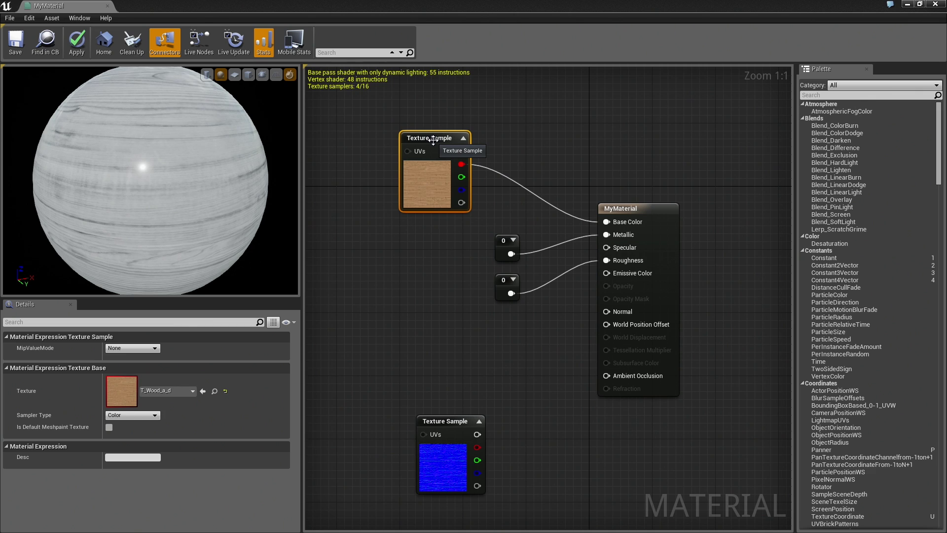
- Open T_Wood_a_d in the texture editor from its Details thumbnail
double_click(126, 390)
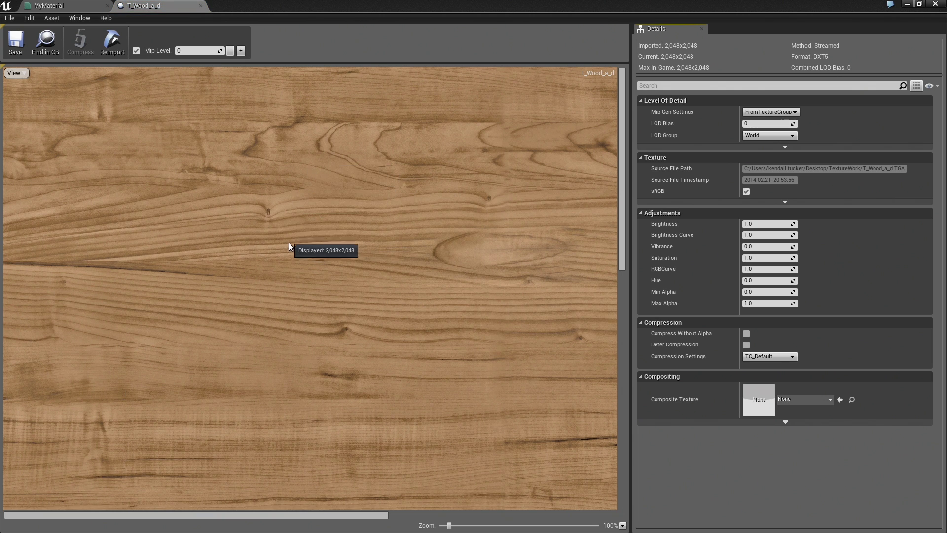
scroll(290, 247, "down", 2)
scroll(289, 247, "down", 2)
scroll(289, 243, "down", 5)
scroll(288, 243, "up", 3)
scroll(288, 243, "up", 2)
scroll(287, 243, "up", 1)
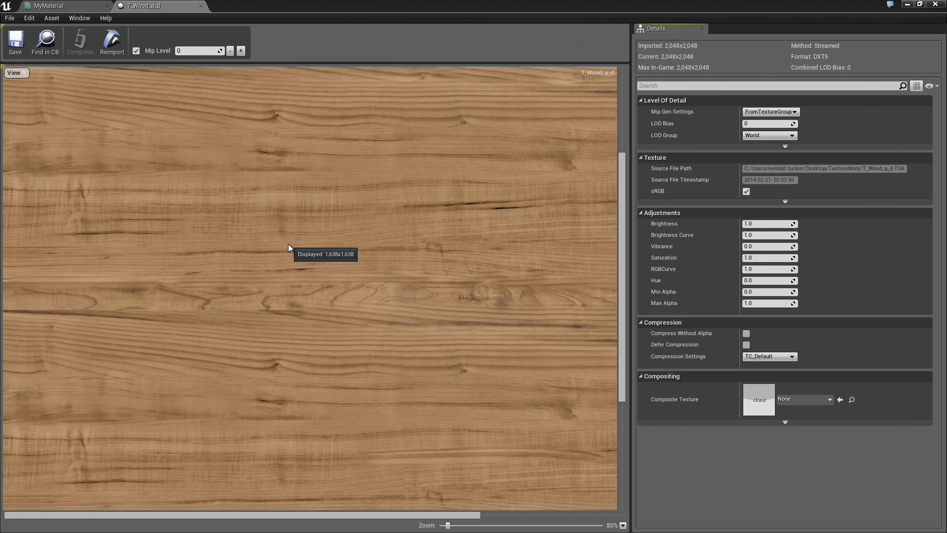
scroll(287, 244, "down", 5)
scroll(287, 247, "up", 1)
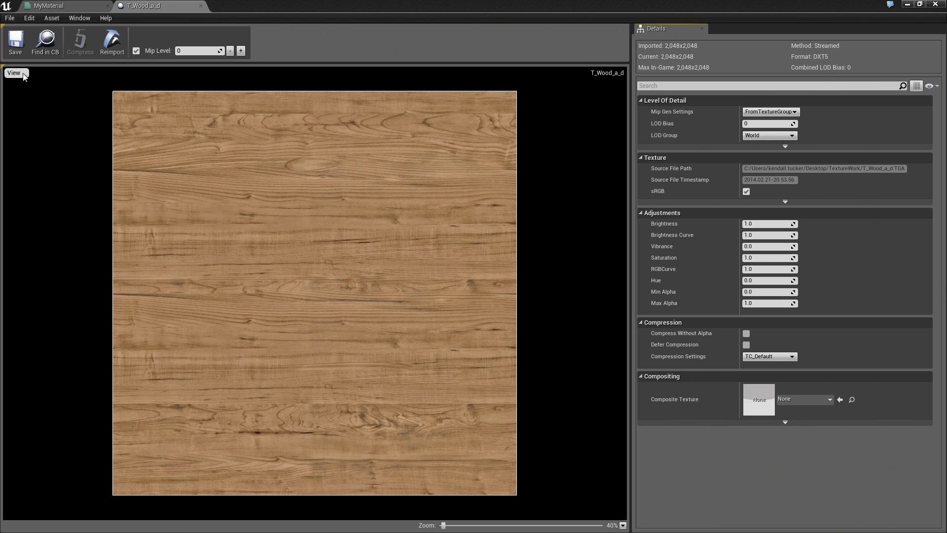
- View T_Wood_a_d's alpha, red, green and blue channels individually, then re-enable all three colours
left_click(23, 73)
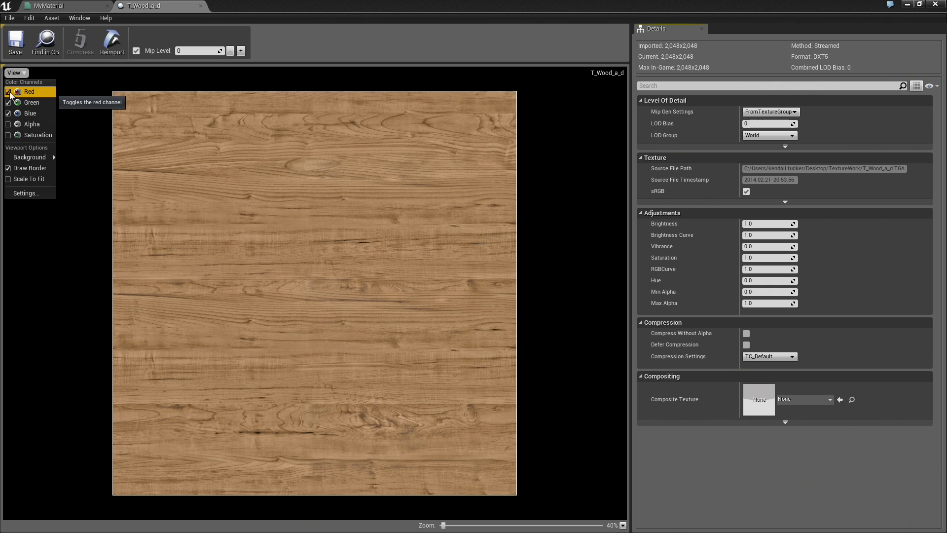
left_click(8, 125)
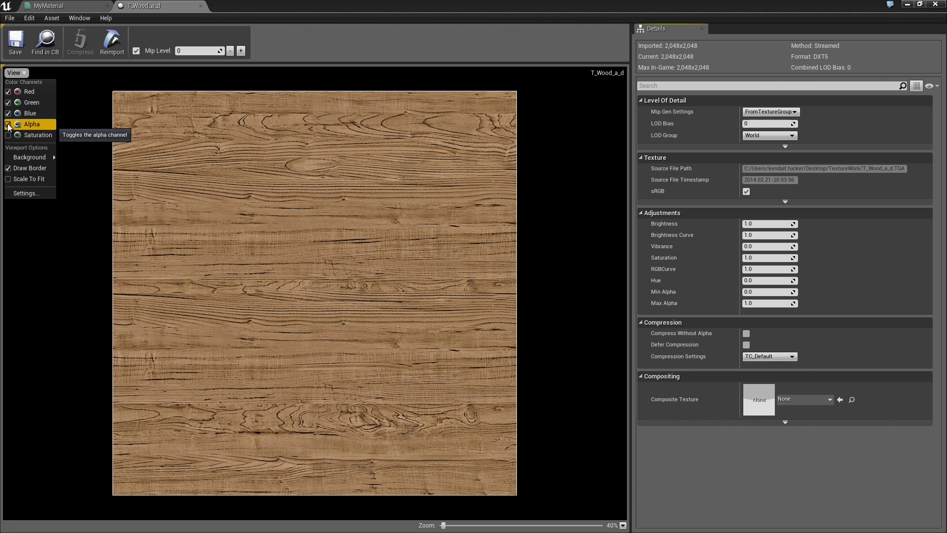
left_click(7, 113)
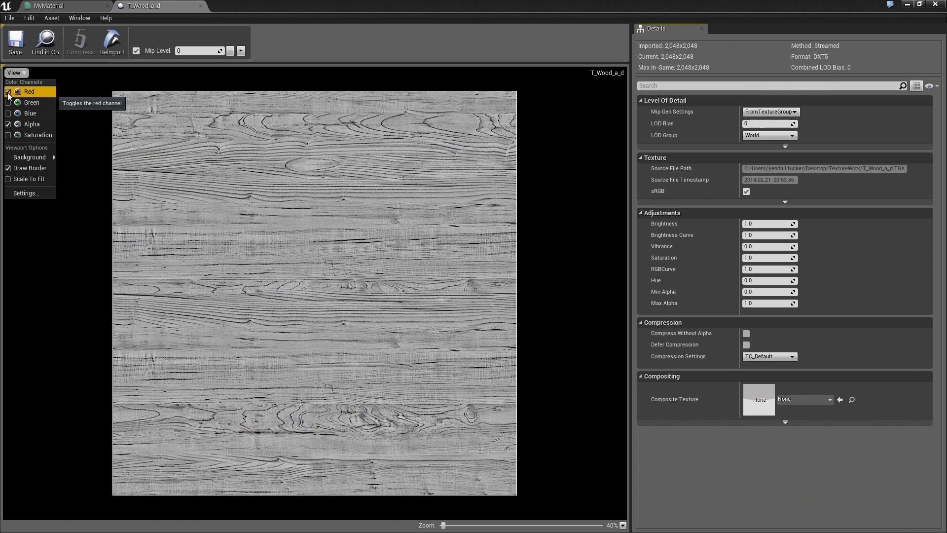
left_click(8, 91)
scroll(256, 238, "up", 2)
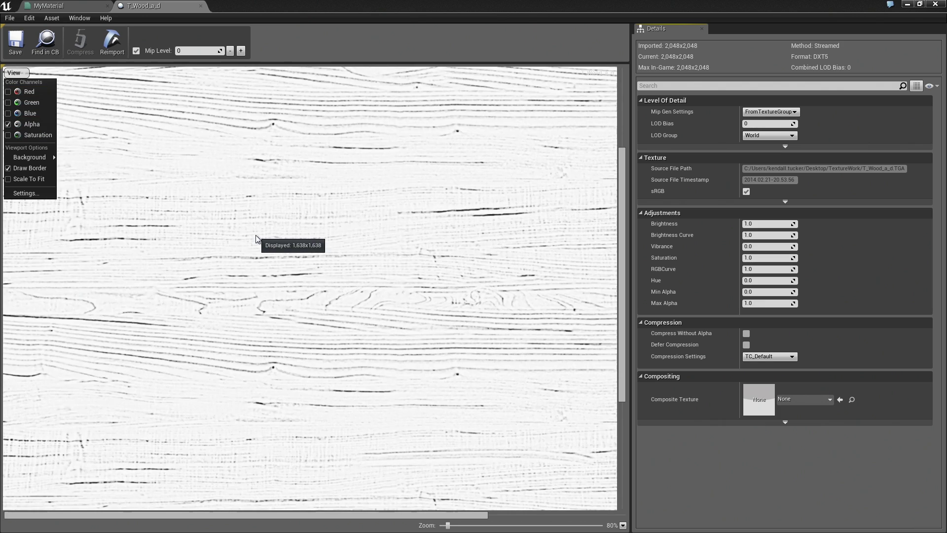
scroll(257, 238, "down", 2)
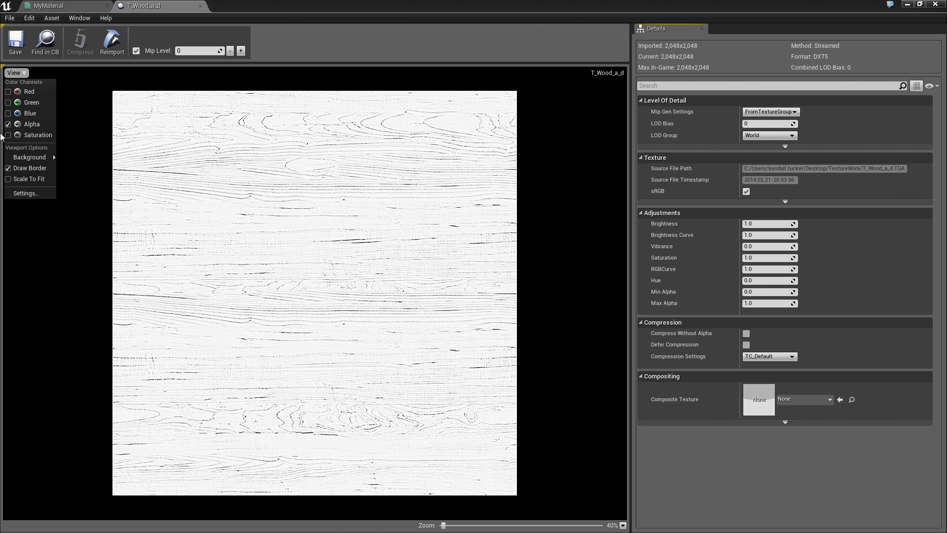
left_click(8, 91)
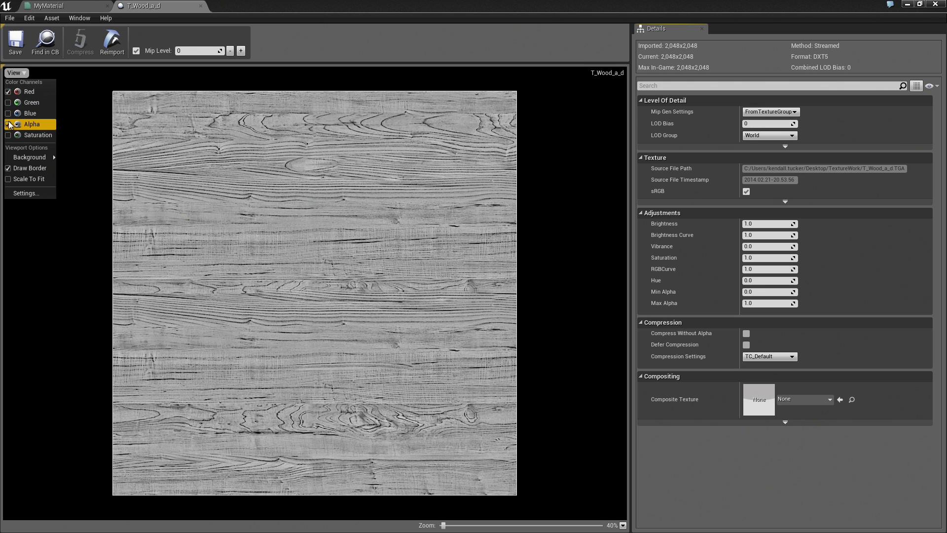
left_click(10, 125)
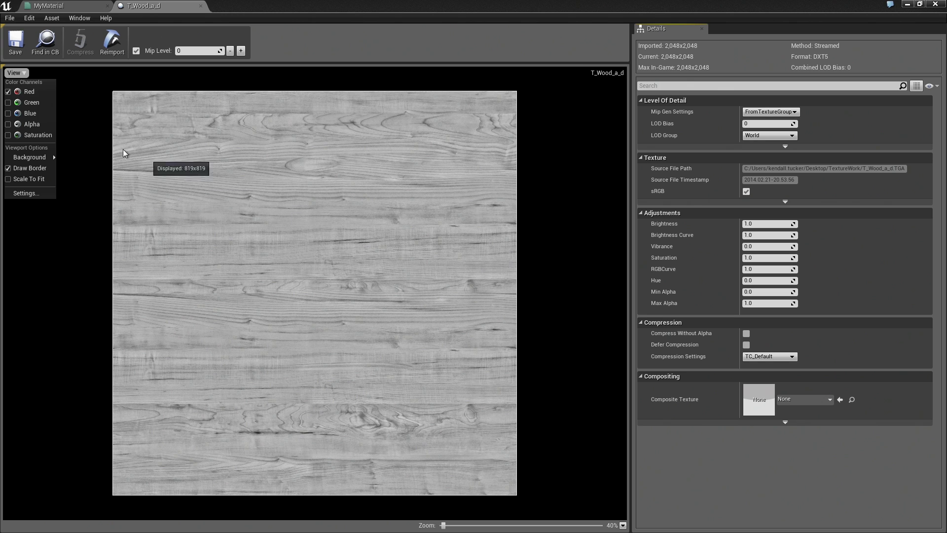
left_click(13, 92)
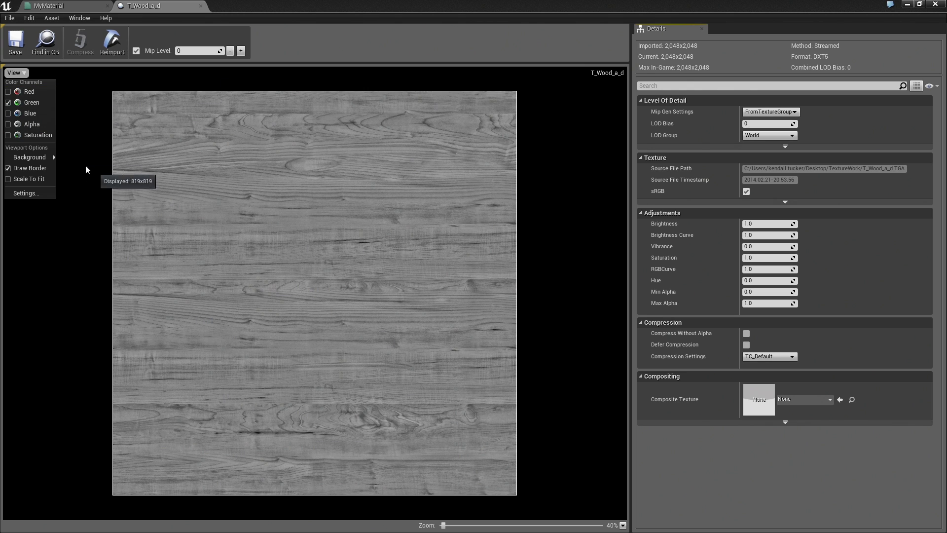
left_click(14, 102)
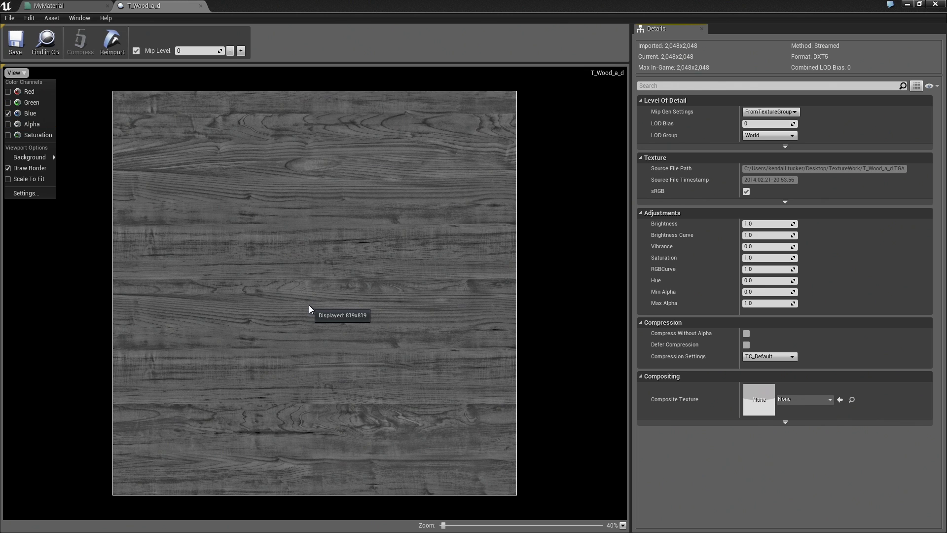
left_click(11, 102)
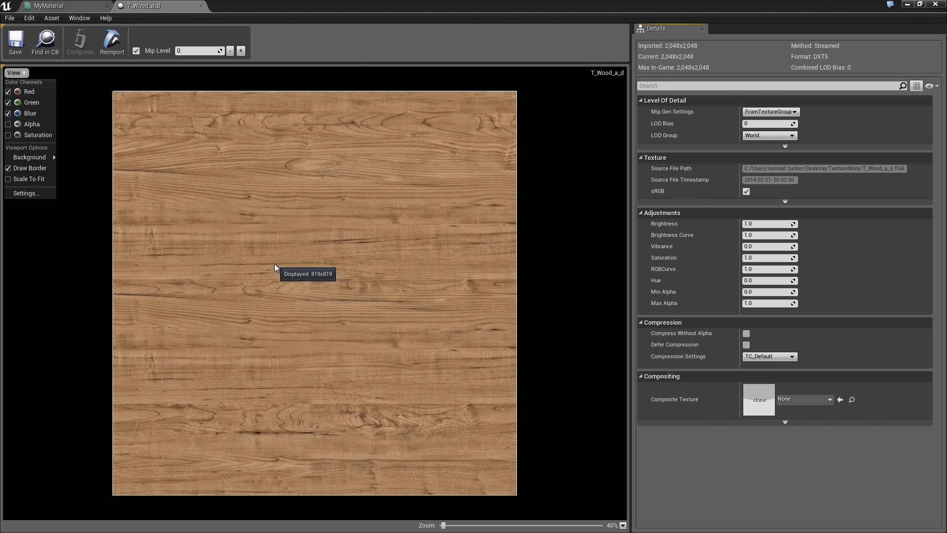
- Close the texture viewer and reconnect T_Wood_a_d's full RGB output to Base Color
left_click(199, 6)
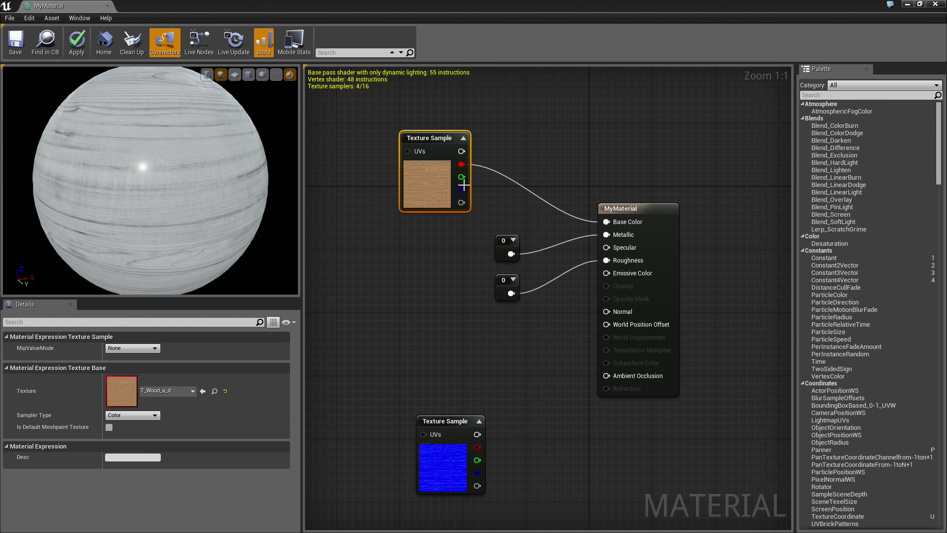
left_click_drag(461, 151, 605, 223)
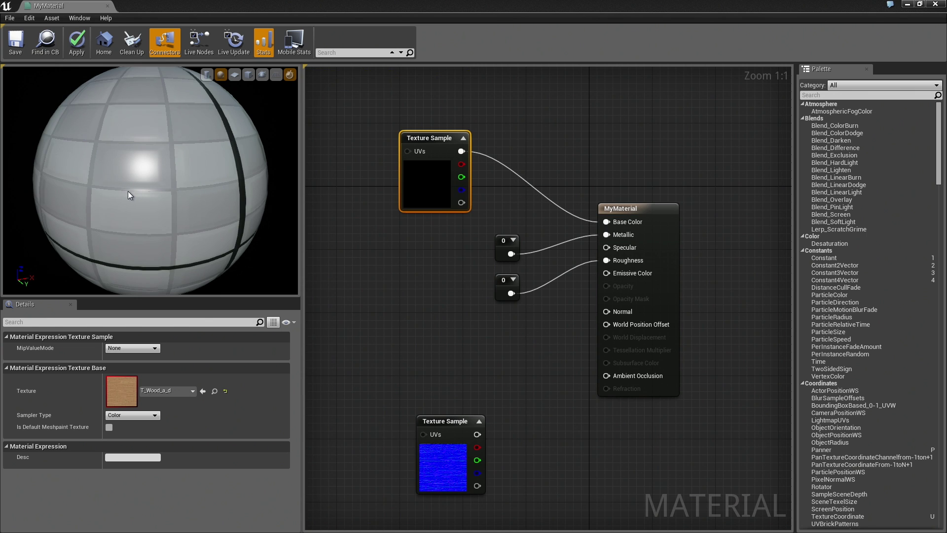
left_click_drag(121, 189, 142, 197)
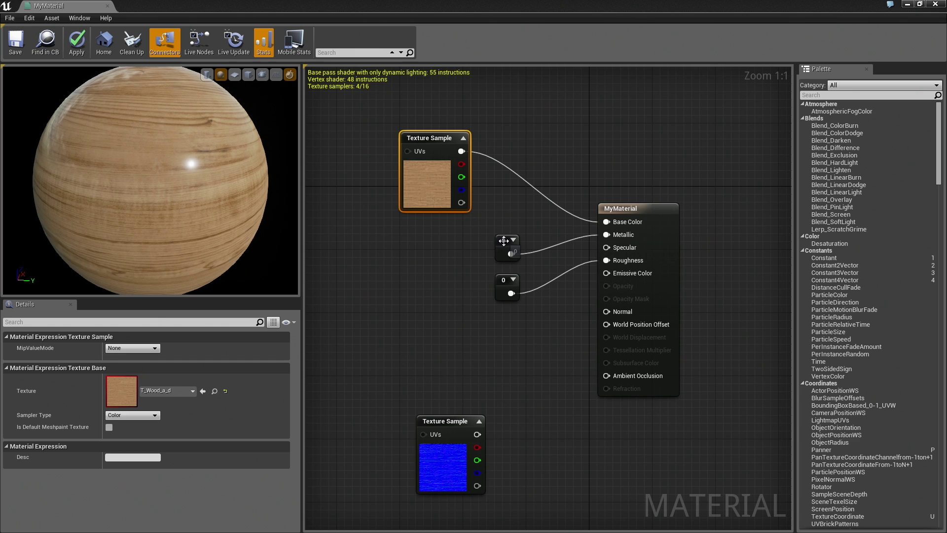
- Move the Metallic and Roughness constants closer to the material node
mouse_move(502, 243)
left_mouse_down()
mouse_move(534, 225)
mouse_move(526, 218)
left_mouse_up()
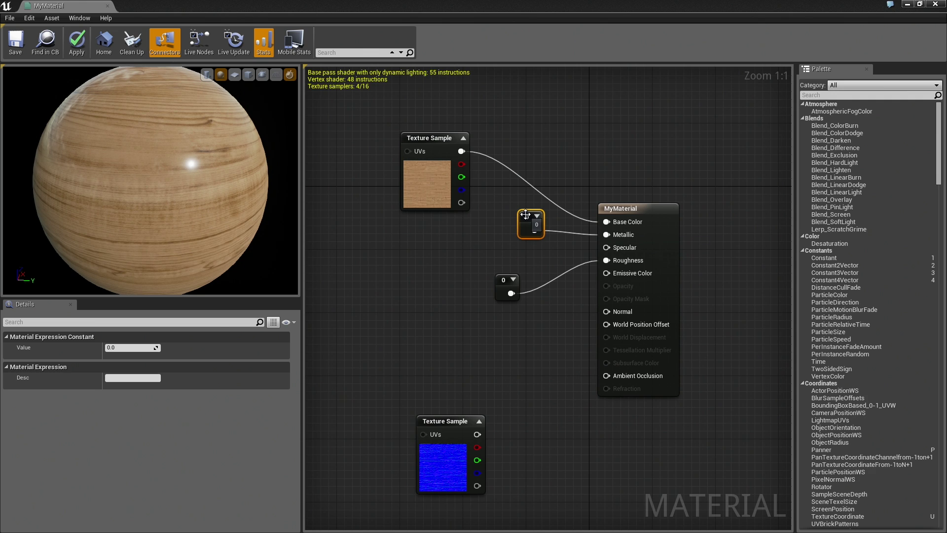
left_click_drag(500, 283, 477, 281)
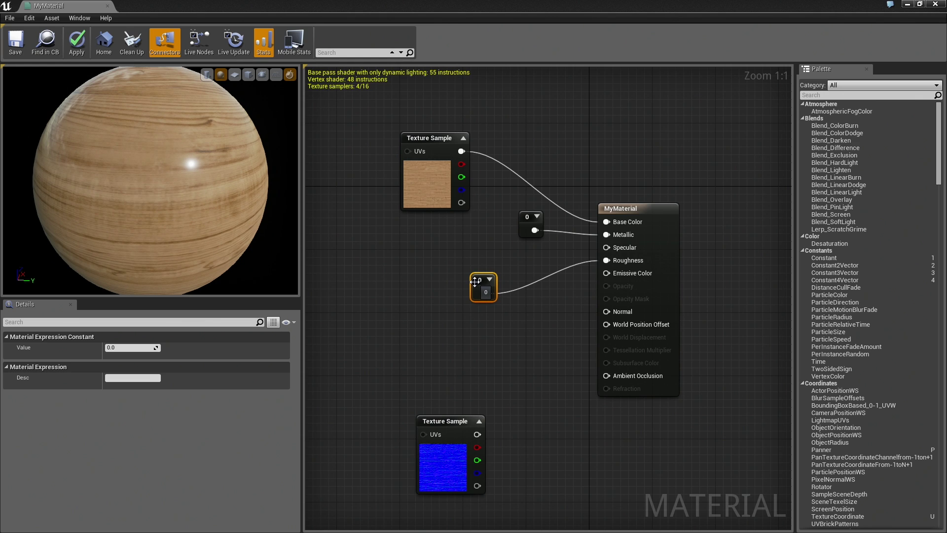
left_click_drag(477, 280, 477, 262)
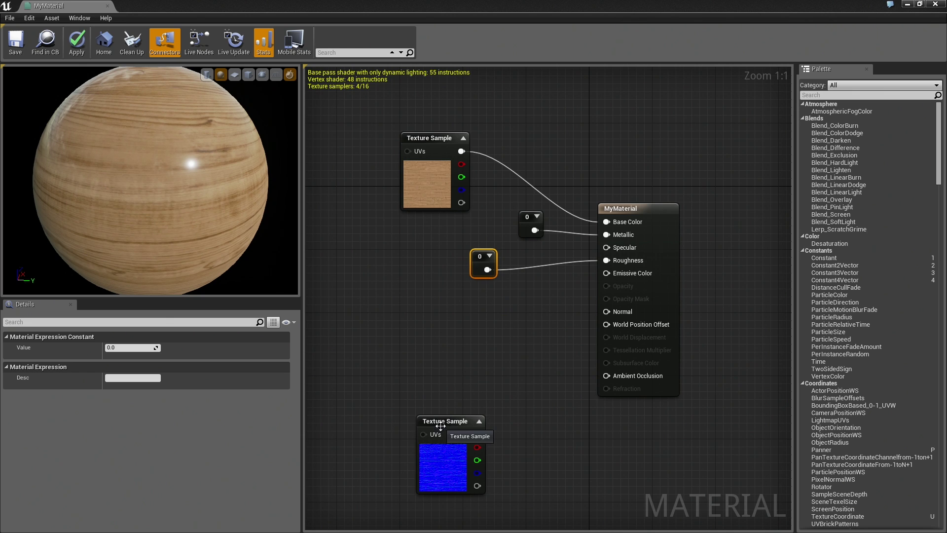
- Wire the T_Wood_A_N normal map into Normal and orbit the preview to inspect grain
left_click_drag(444, 431, 419, 360)
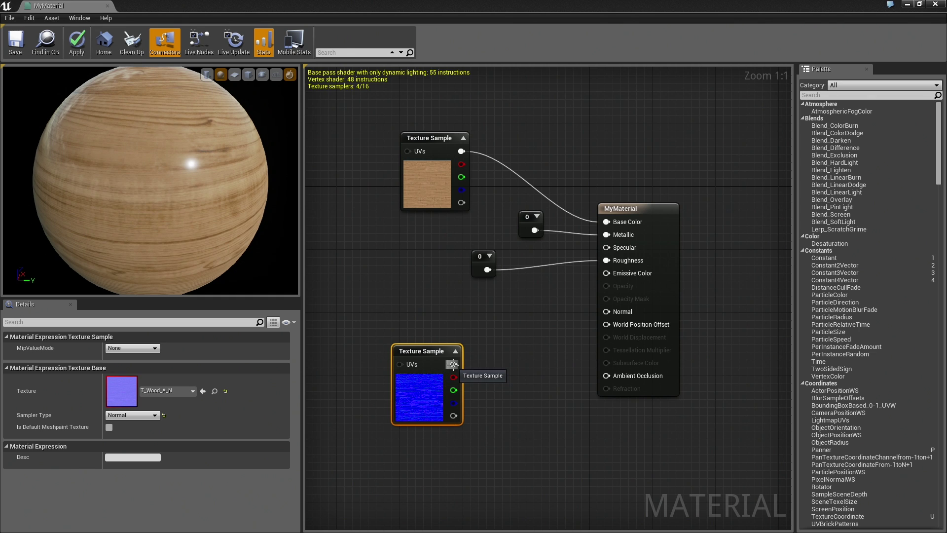
mouse_move(453, 364)
left_mouse_down()
mouse_move(542, 353)
mouse_move(608, 311)
mouse_move(594, 313)
left_mouse_up()
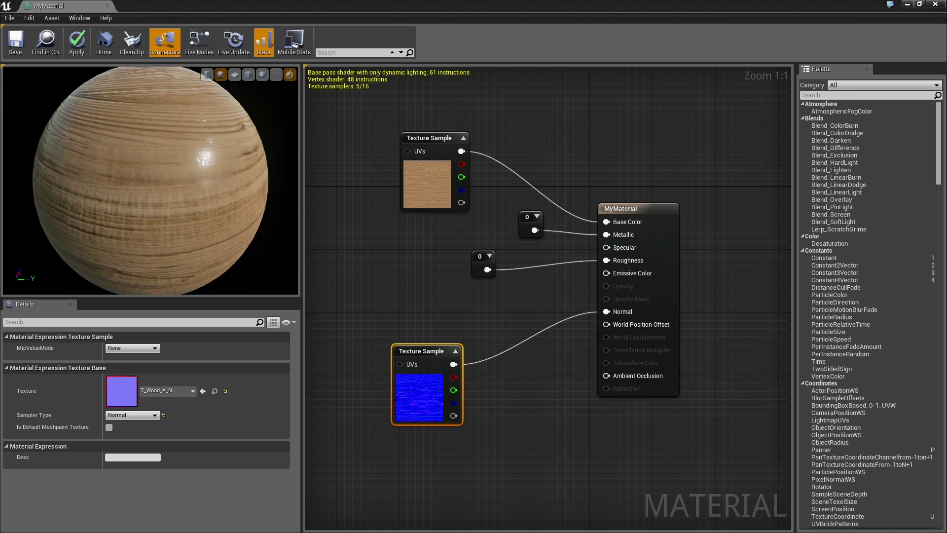
left_click_drag(165, 185, 157, 178)
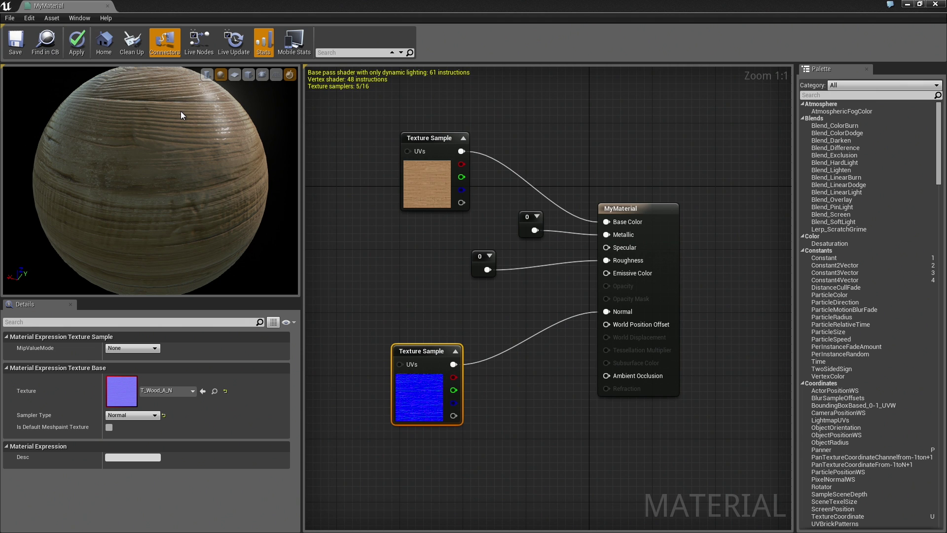
mouse_move(180, 114)
left_mouse_down()
mouse_move(126, 153)
mouse_move(84, 152)
left_mouse_up()
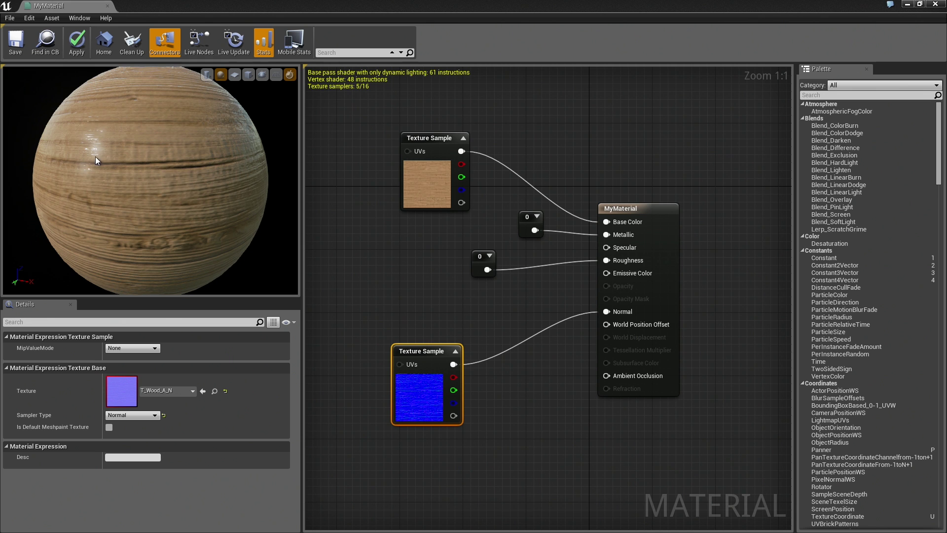
left_click_drag(95, 156, 148, 159)
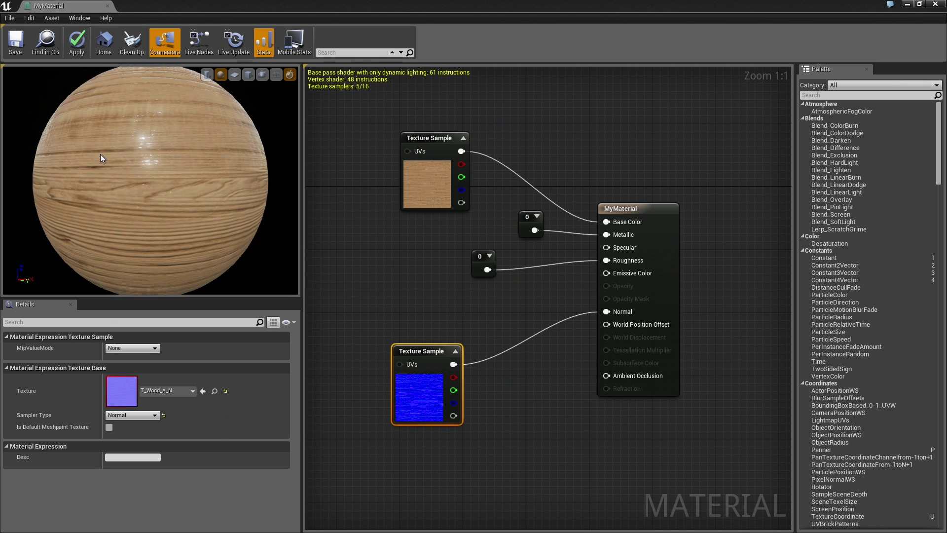
- Shrink the material editor, move it aside, and apply MyMaterial's changes
double_click(166, 9)
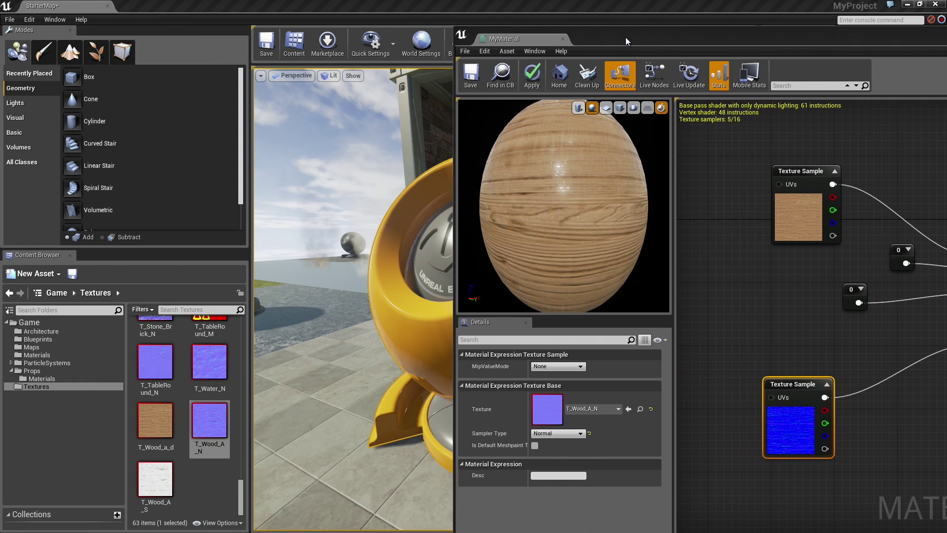
left_click_drag(625, 37, 933, 36)
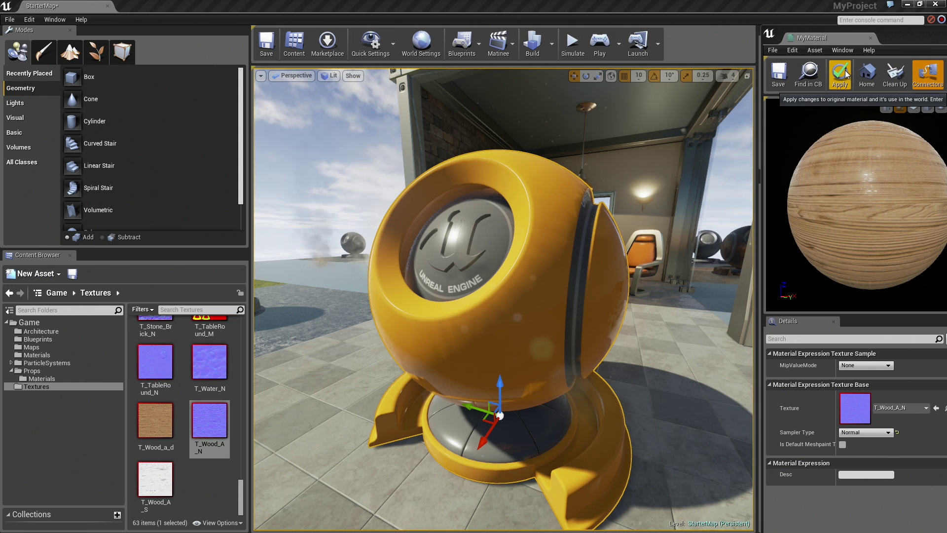
left_click(847, 75)
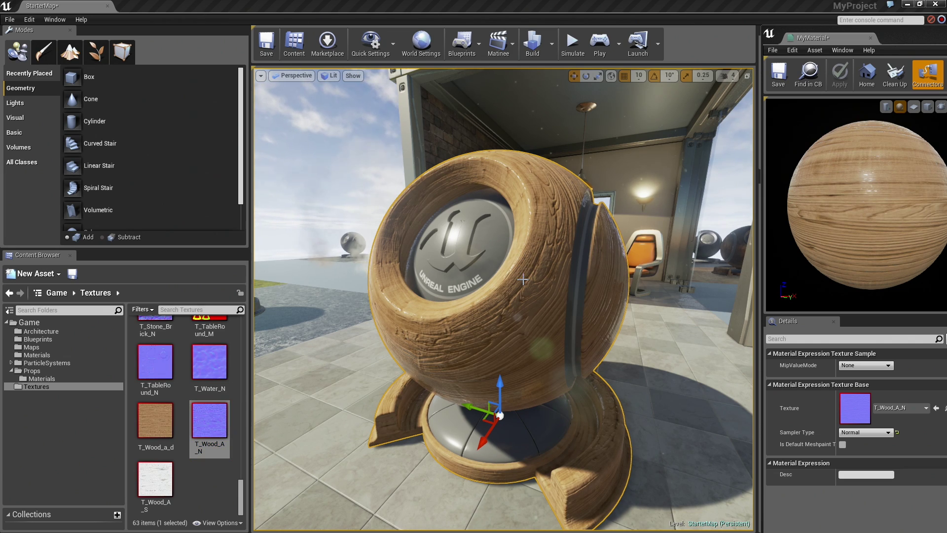
scroll(522, 279, "down", 5)
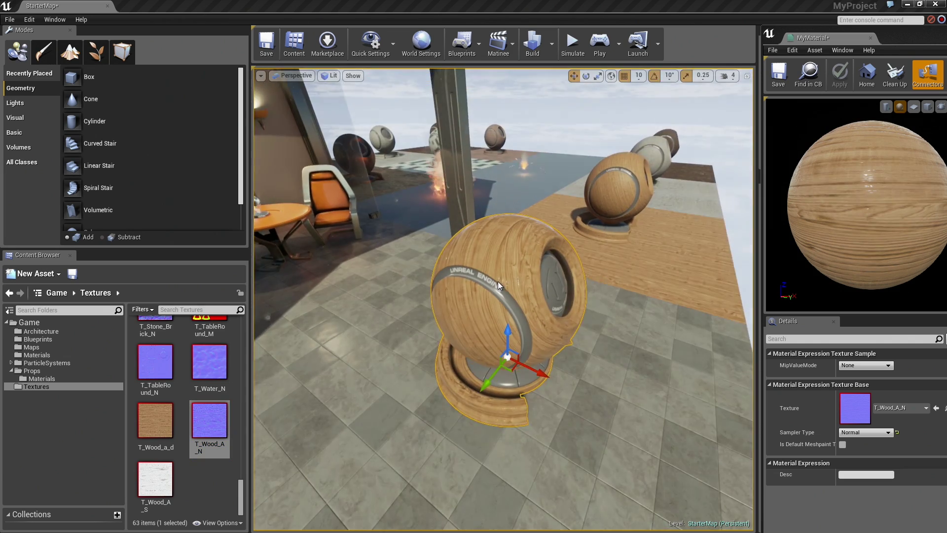
- Orbit around the wood-covered level mesh, then re-maximize the material editor
left_click_drag(503, 269, 502, 269, "alt")
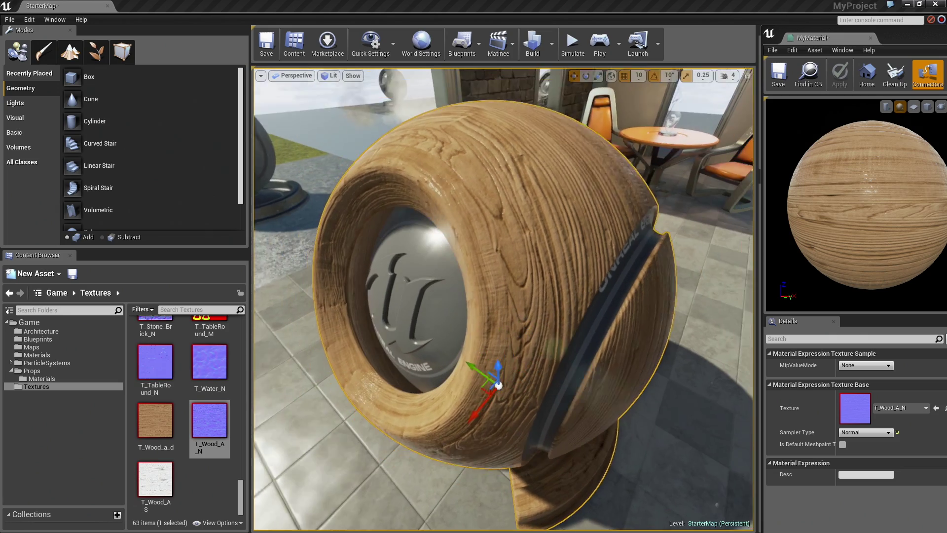
left_click_drag(503, 268, 503, 268, "alt")
left_click_drag(928, 37, 305, 19)
double_click(328, 14)
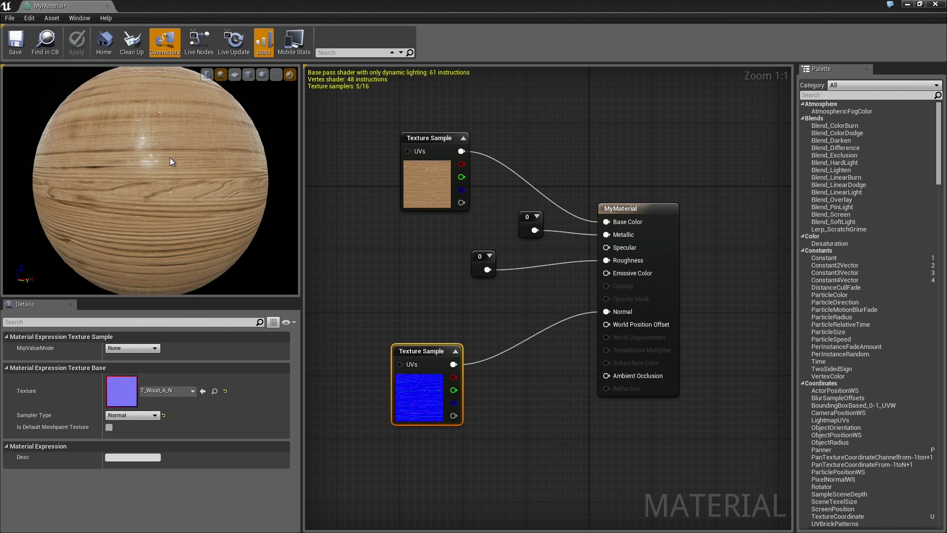
- Change the Roughness constant to 0.5 and rotate the preview to see the more matte wood
mouse_move(168, 160)
left_mouse_down()
mouse_move(215, 185)
mouse_move(256, 181)
left_mouse_up()
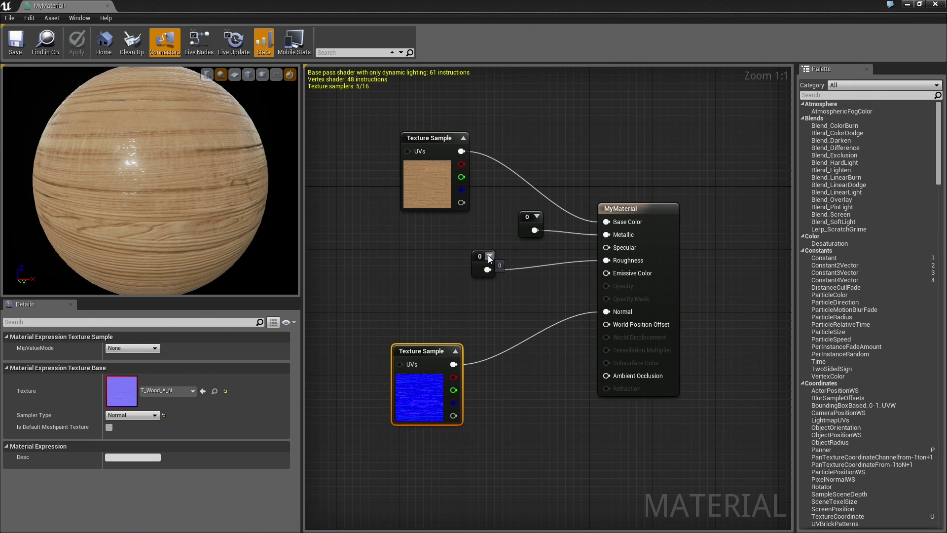
left_click_drag(439, 140, 401, 133)
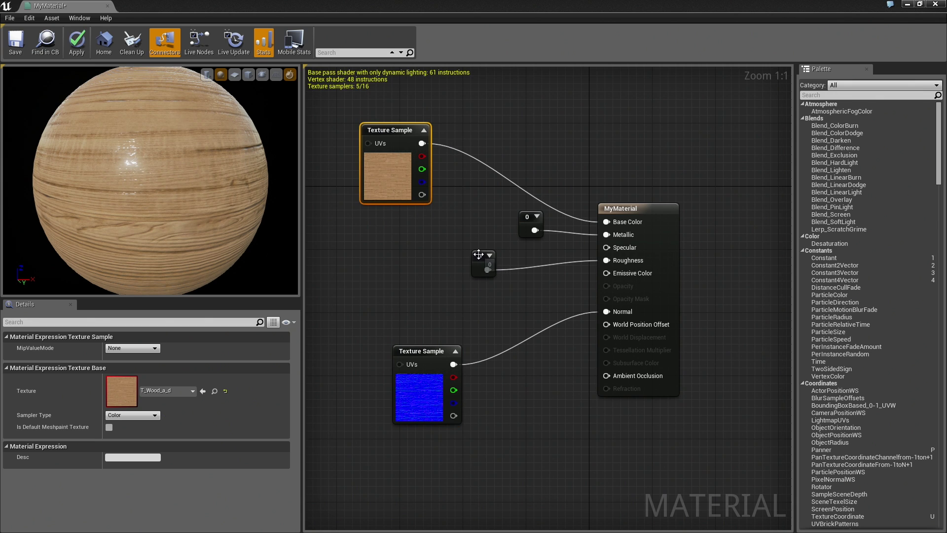
left_click_drag(479, 258, 461, 258)
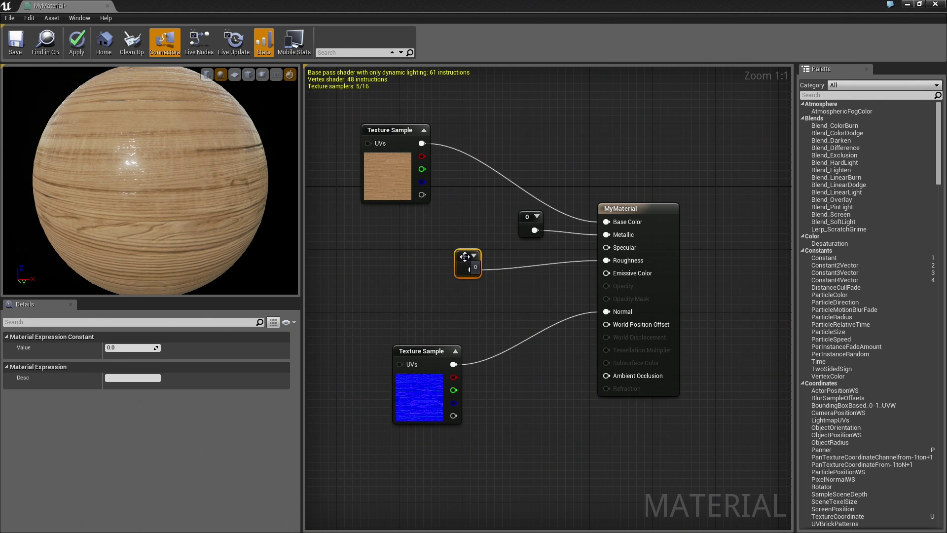
left_click(119, 347)
key("BackSpace")
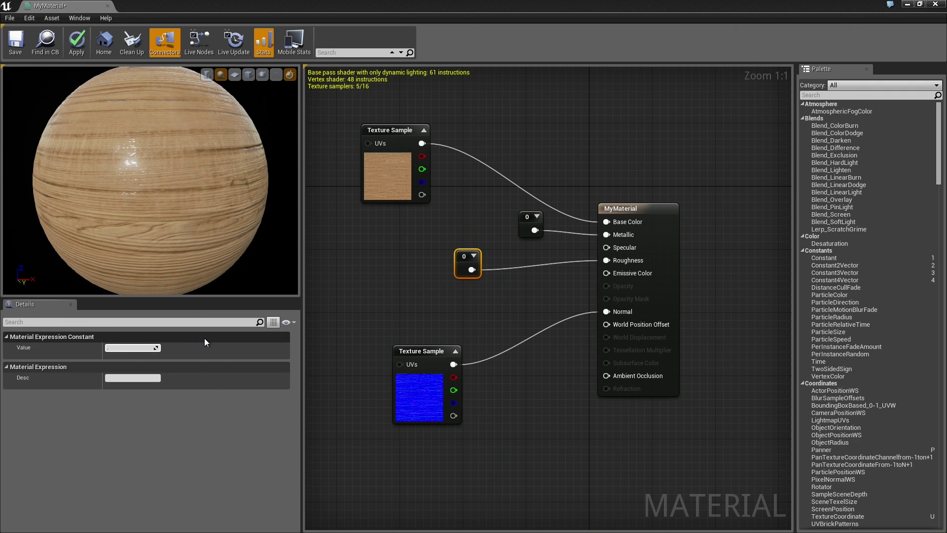
type(".5")
key("Return")
type("0.5")
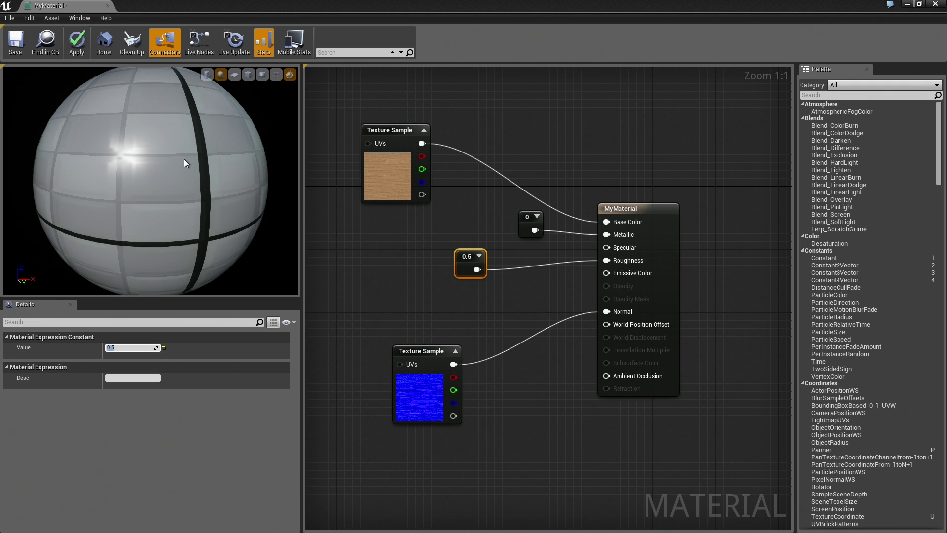
left_click_drag(184, 159, 150, 181)
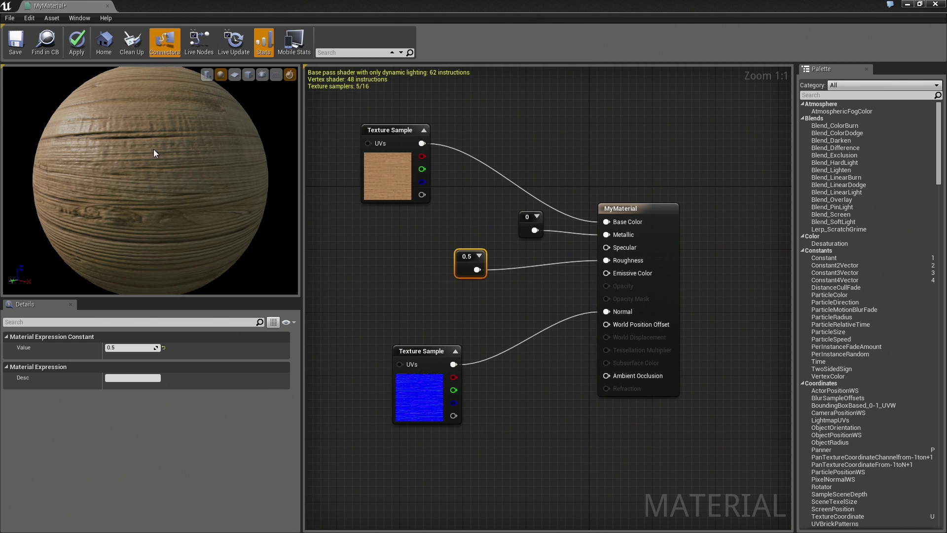
- Open T_Wood_a_d from the wood Texture Sample and hide red, green and blue, leaving alpha
left_click(388, 182)
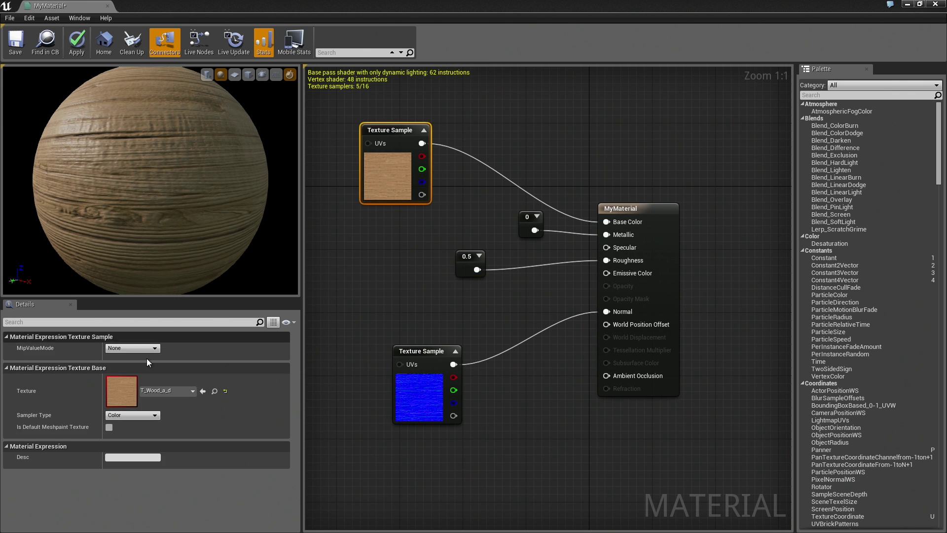
double_click(123, 389)
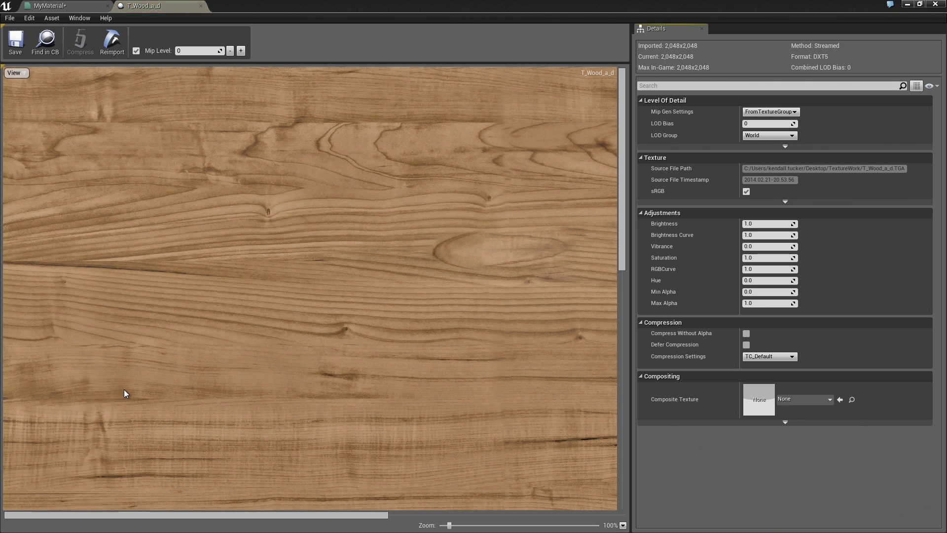
left_click(15, 72)
left_click(7, 123)
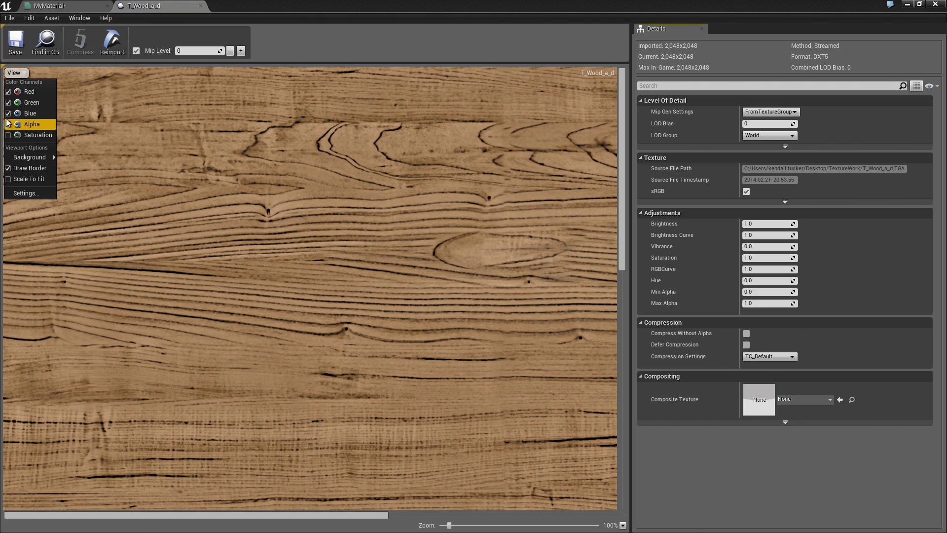
left_click(7, 103)
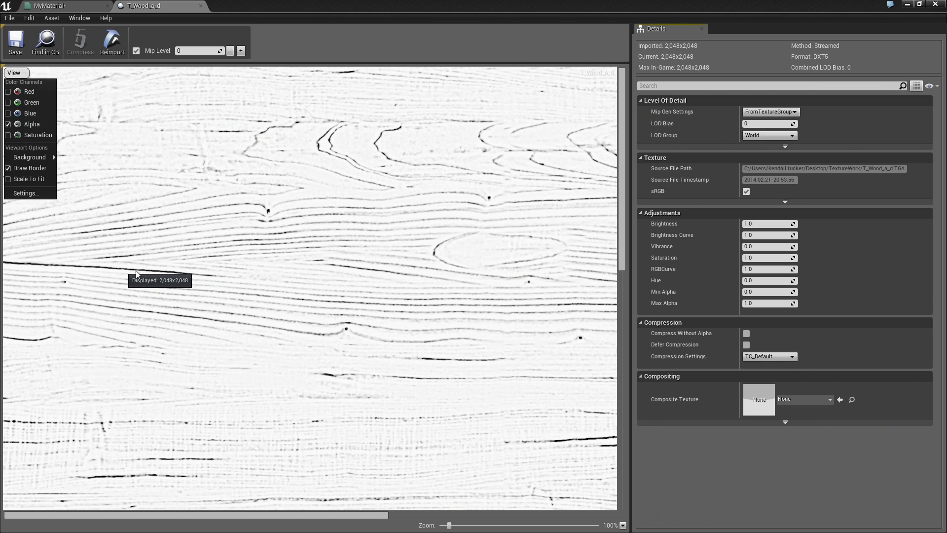
- Close the texture viewer and rearrange the 0.5 roughness and wood texture nodes
left_click(201, 7)
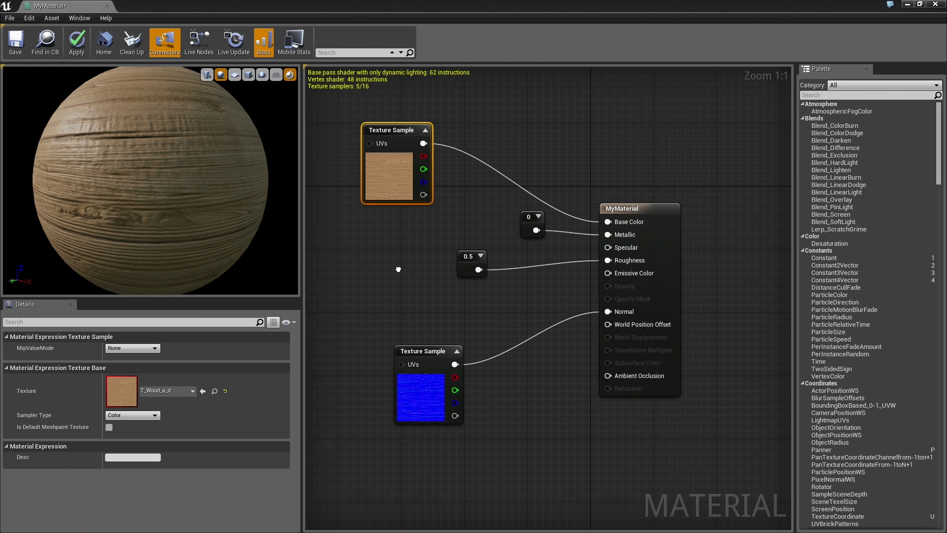
right_click_drag(394, 269, 465, 280)
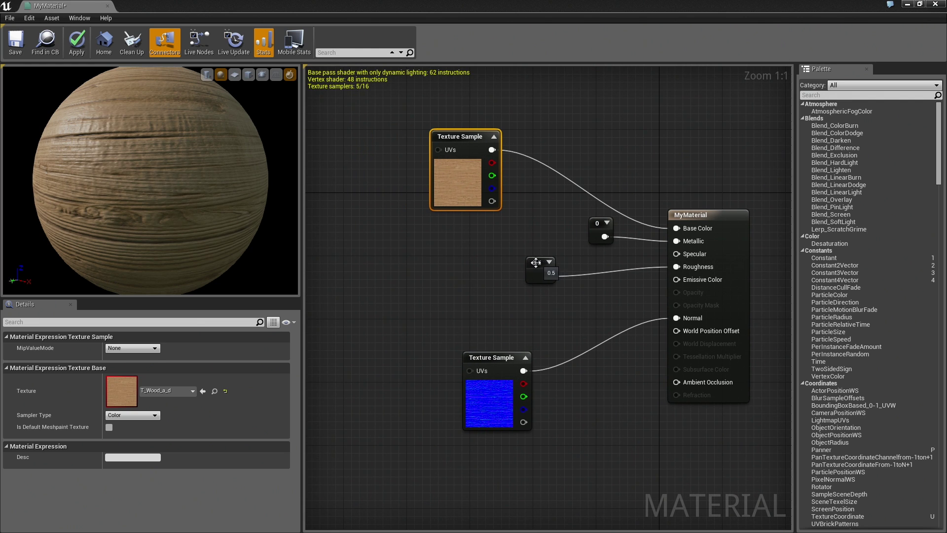
left_click_drag(535, 268, 551, 244)
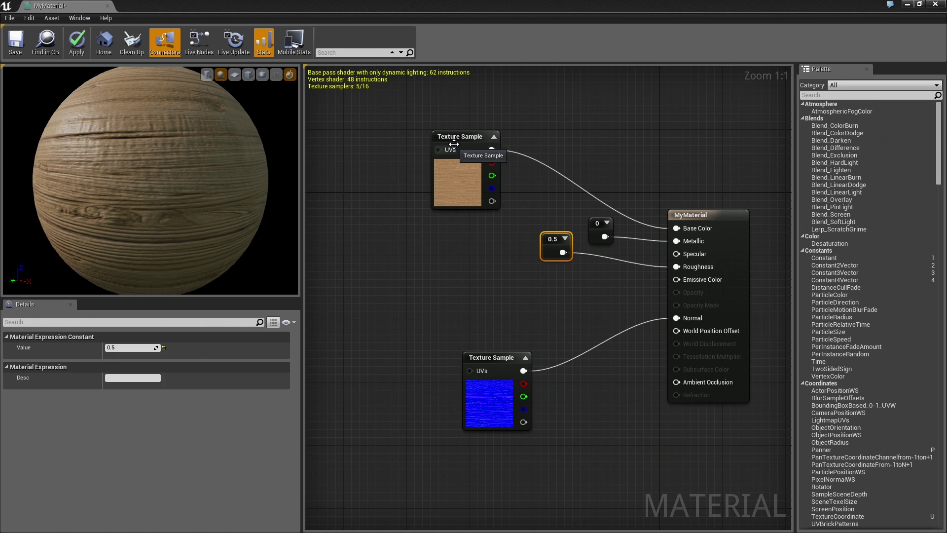
left_click_drag(479, 180, 439, 188)
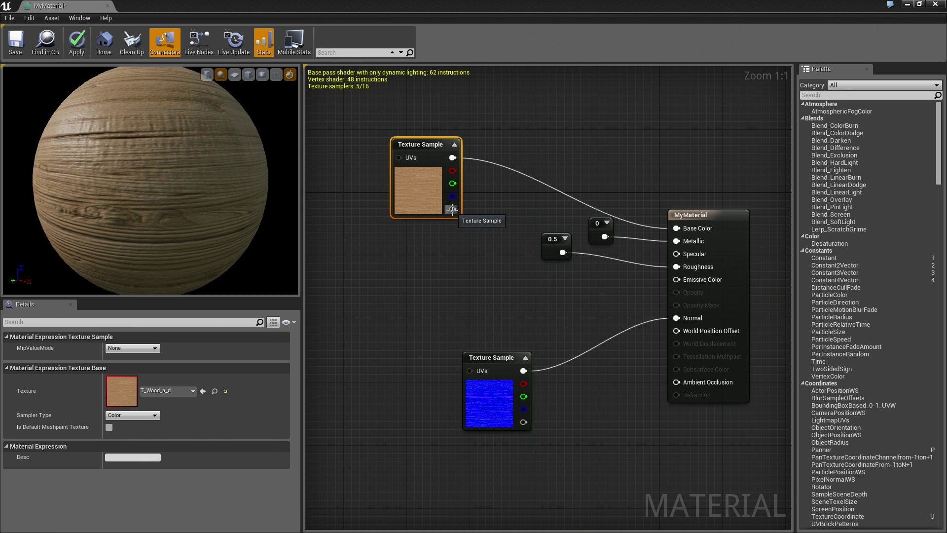
- Drag from the wood texture's alpha pin to place a LinearInterpolate node, then delete it
mouse_move(451, 210)
left_mouse_down()
mouse_move(489, 297)
mouse_move(499, 288)
left_mouse_up()
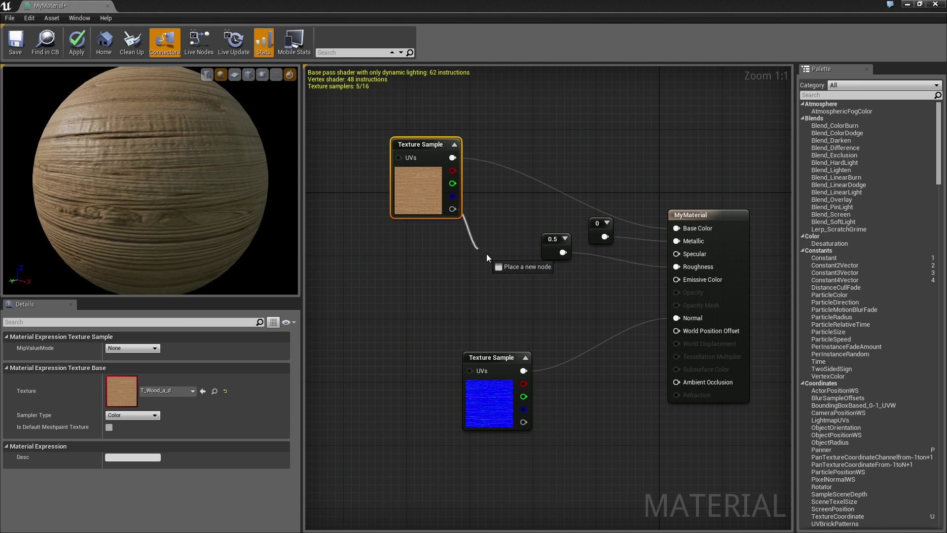
left_click_drag(499, 287, 510, 284)
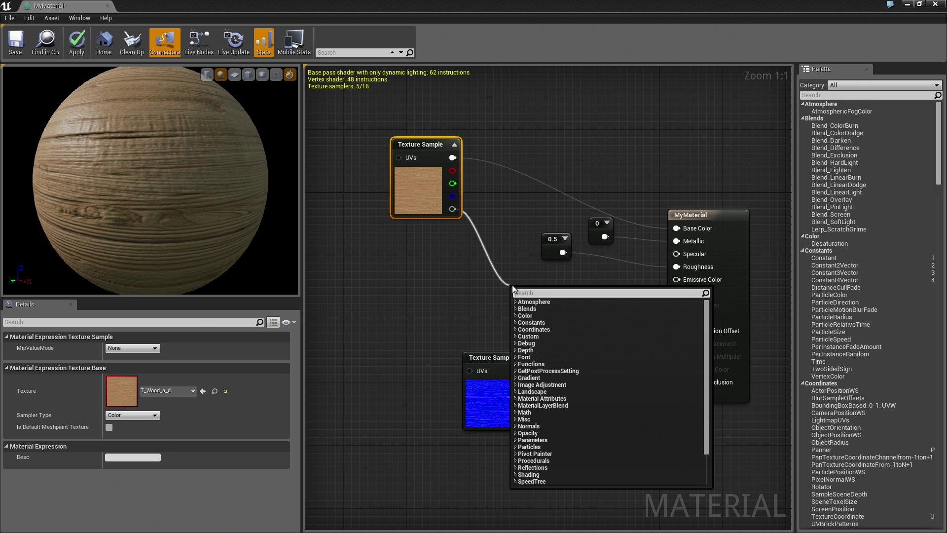
type("line")
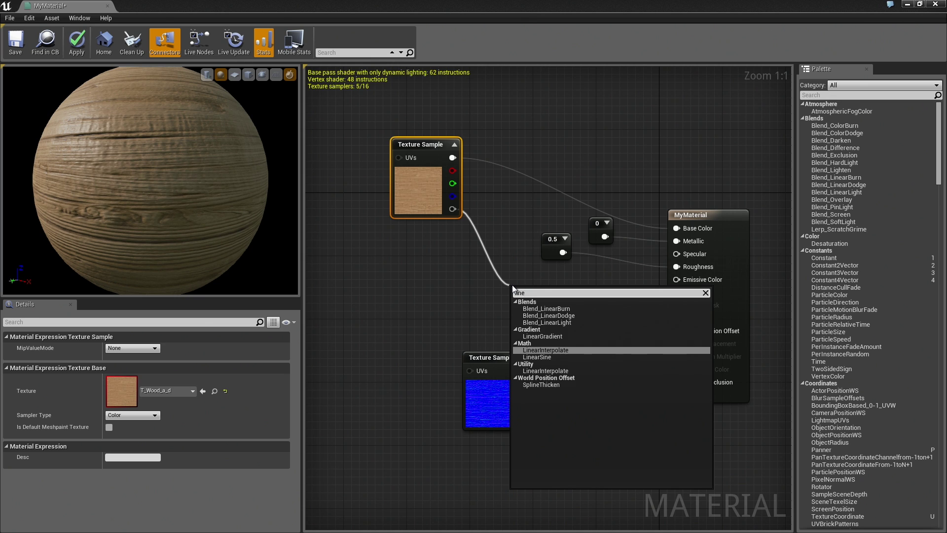
type("a")
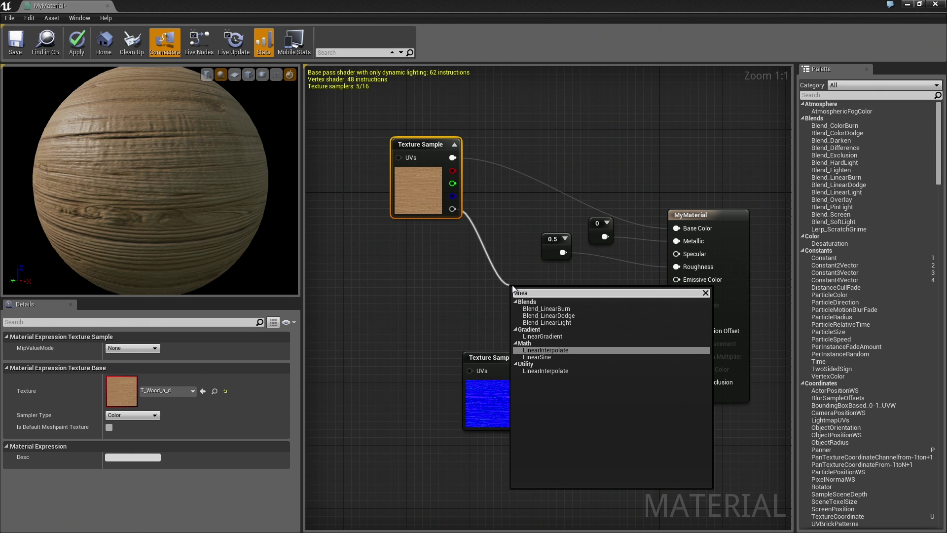
key("BackSpace")
key("BackSpace")
key("BackSpace")
key("BackSpace")
key("BackSpace")
type("lerp")
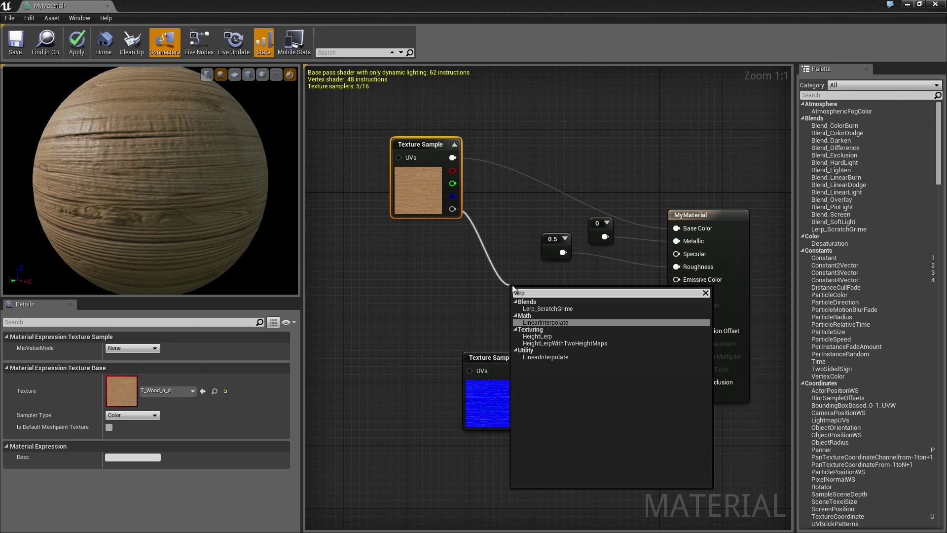
left_click(572, 323)
key("Delete")
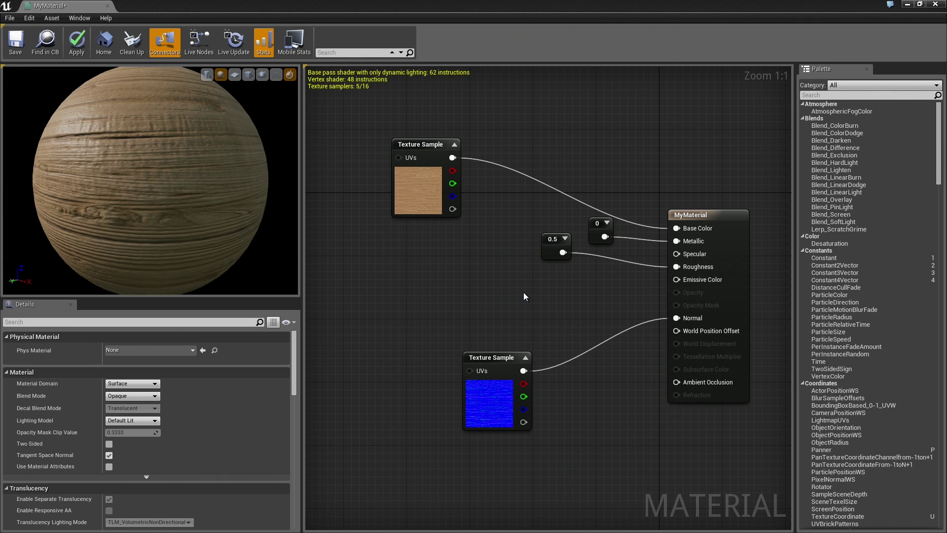
- Place a standalone Lerp node, move the normal-map node down, and select the Lerp
left_click(523, 292)
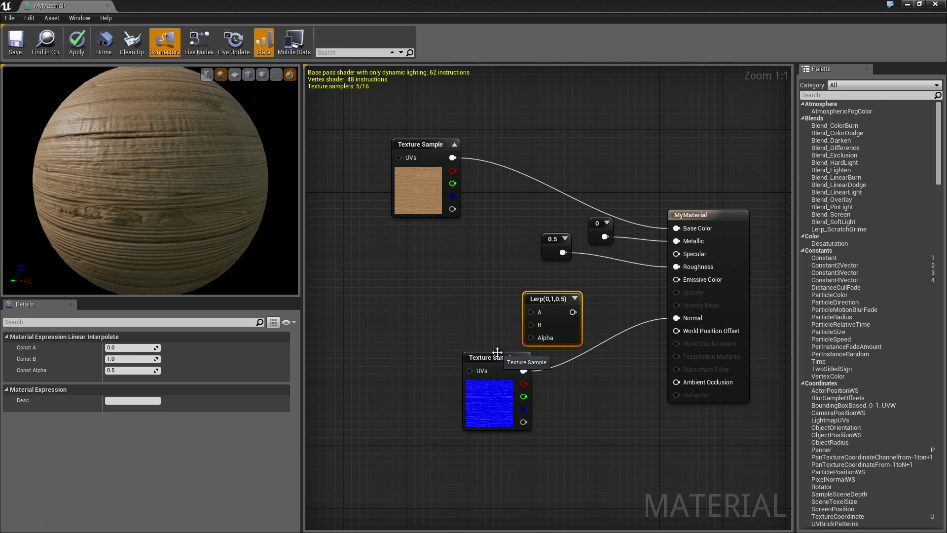
left_click_drag(497, 357, 495, 380)
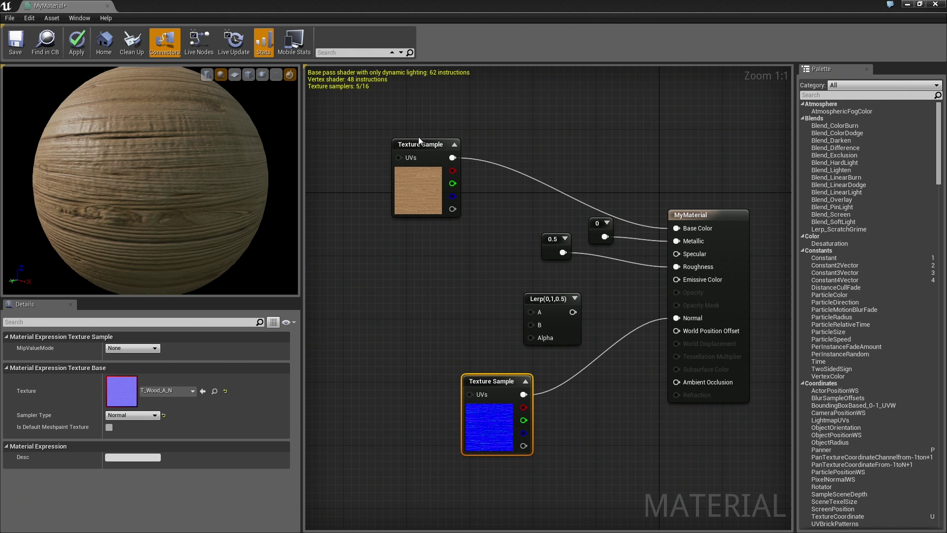
left_click(564, 331)
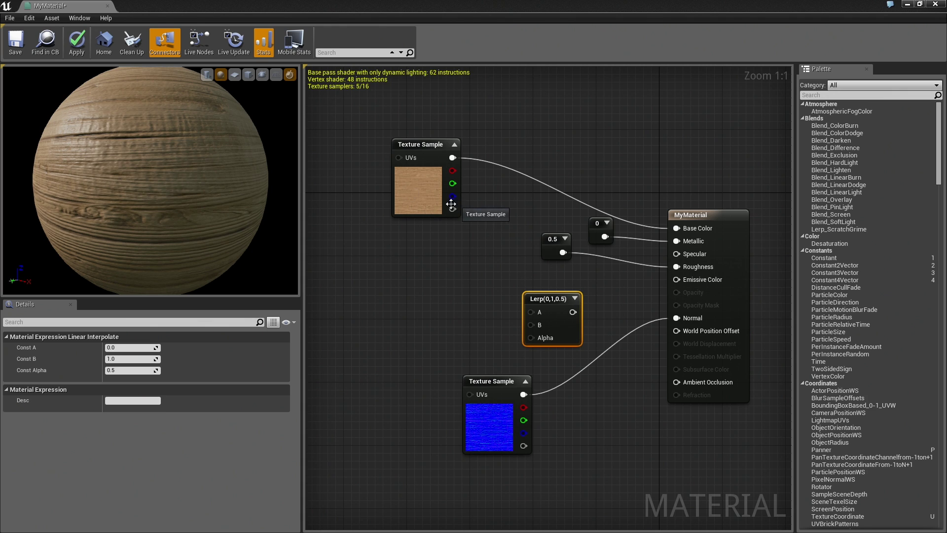
- Reopen T_Wood_a_d from the wood Texture Sample and display only its alpha channel
left_click(420, 204)
double_click(127, 392)
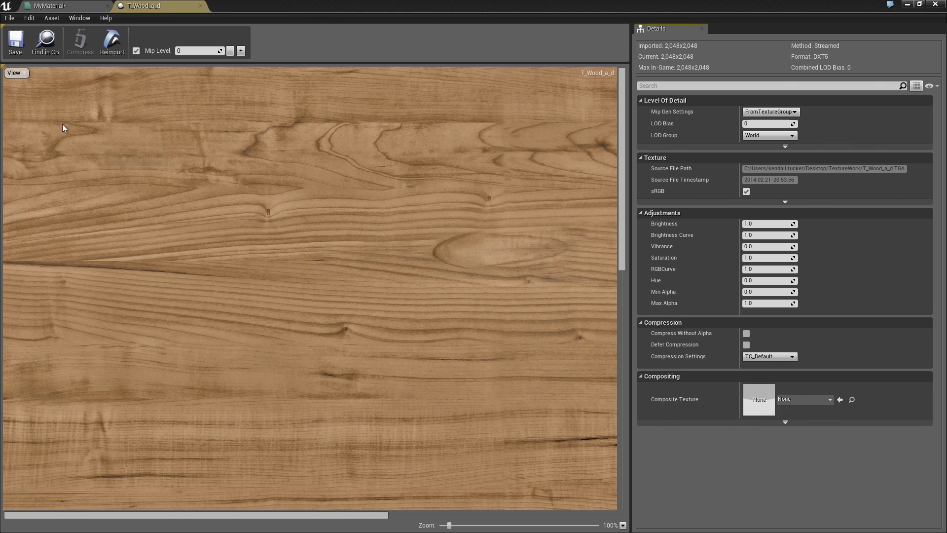
left_click(14, 73)
left_click(9, 92)
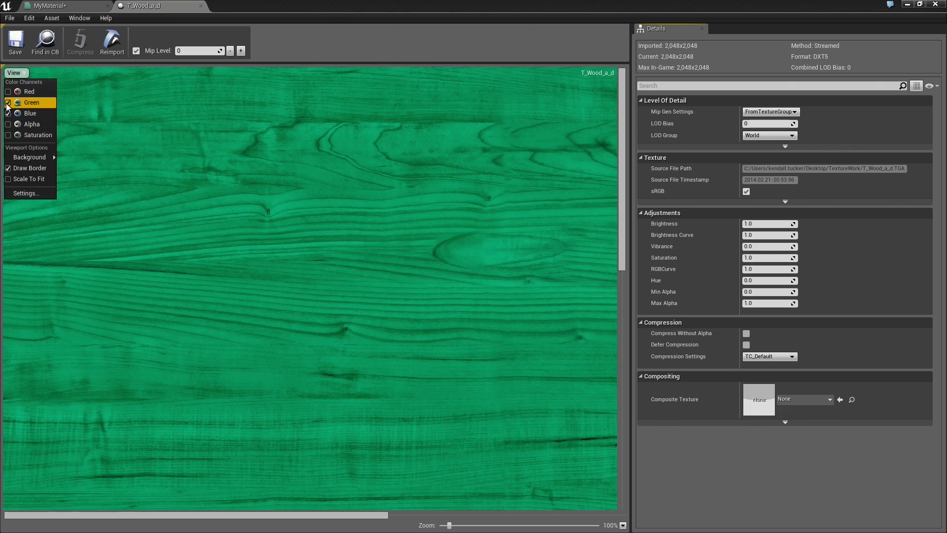
left_click(8, 125)
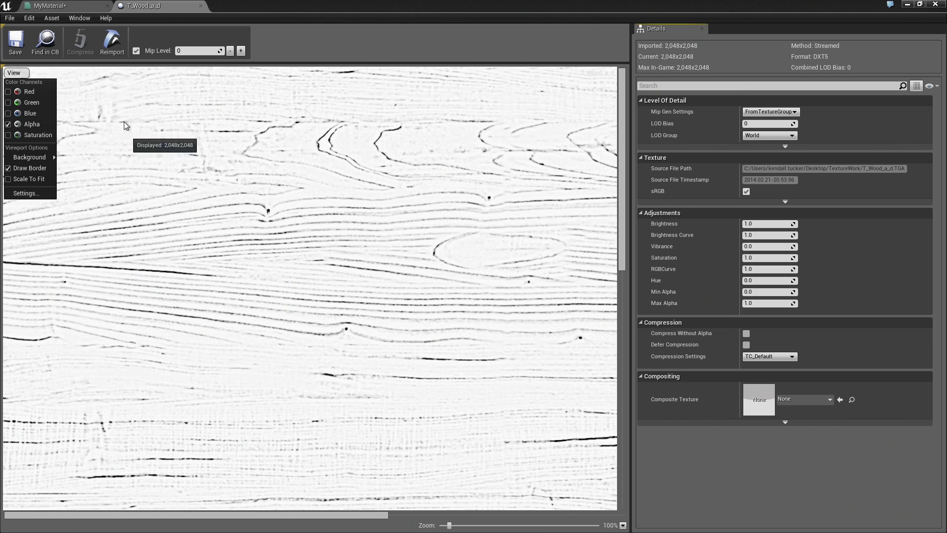
- Back in MyMaterial, set the Lerp node's Const A to 0.8 and Const B to 0.3
left_click(94, 8)
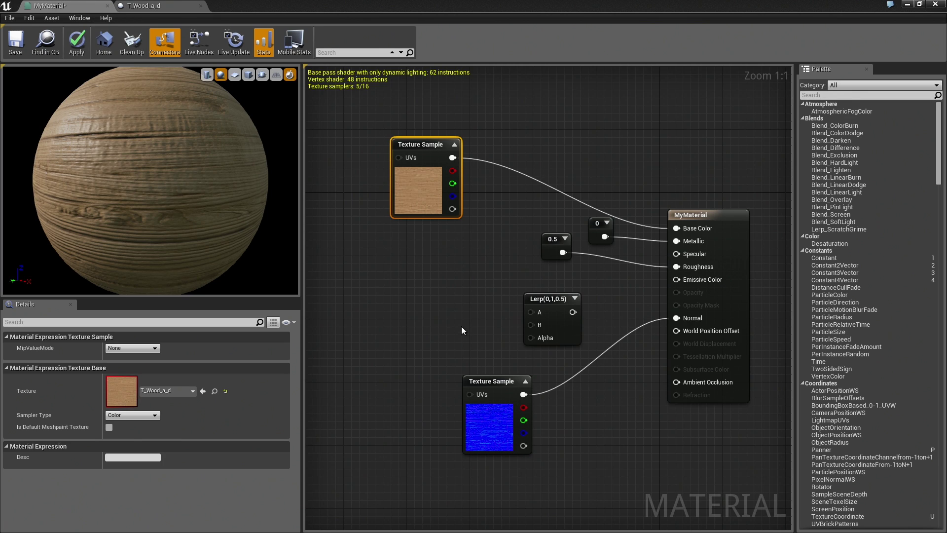
left_click(576, 316)
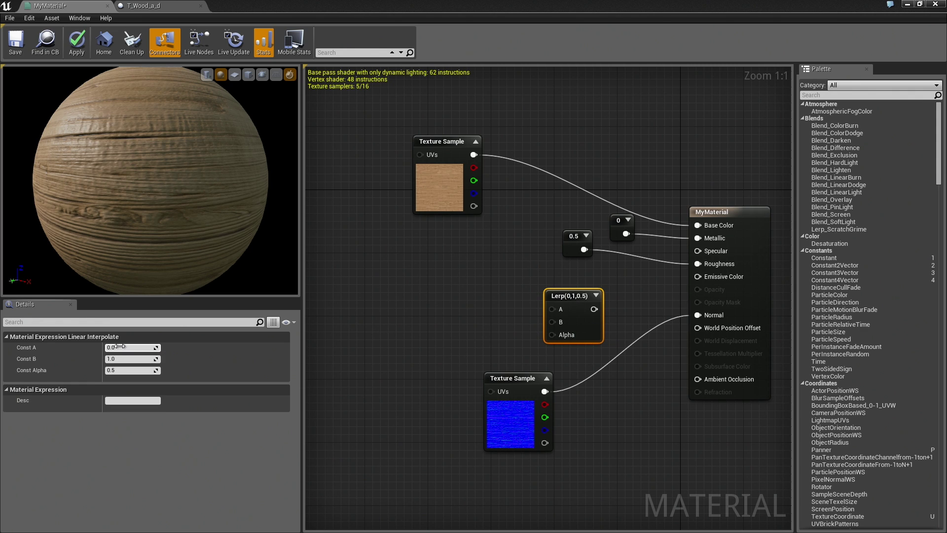
key("Tab")
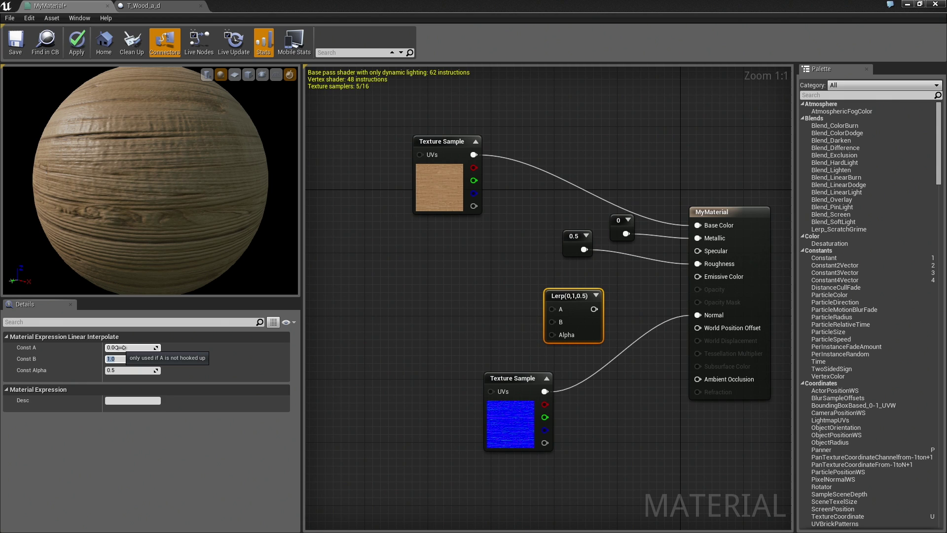
left_click(118, 347)
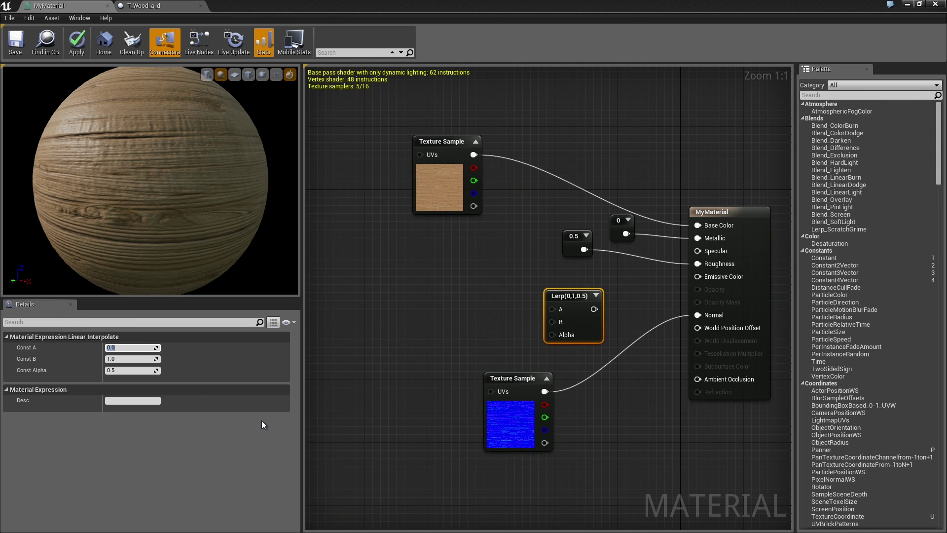
type("0.7")
key("Return")
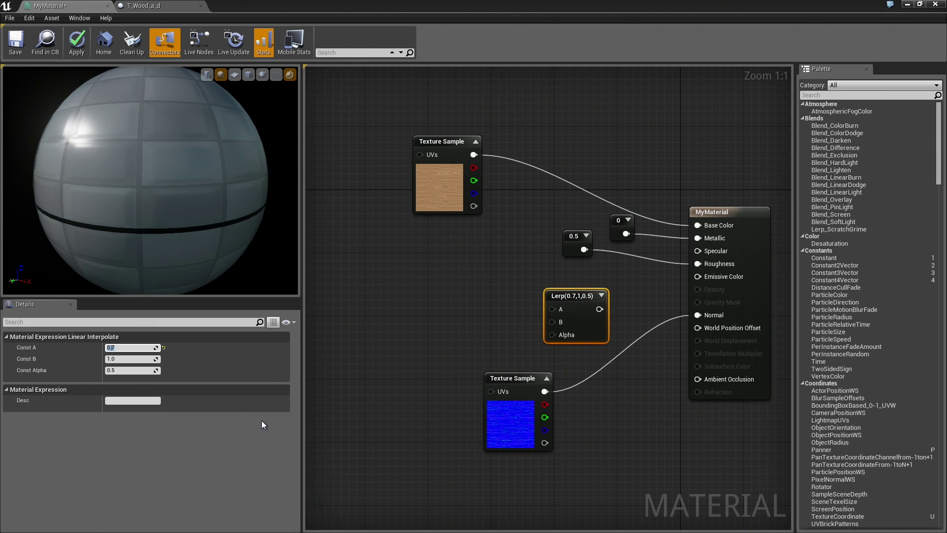
key("BackSpace")
type("8")
key("Return")
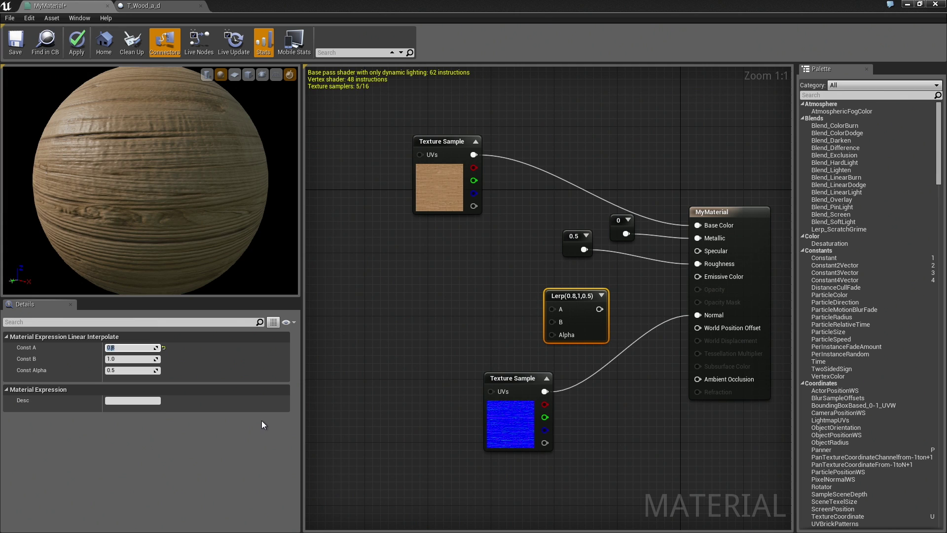
left_click(131, 356)
type("0.3")
key("Return")
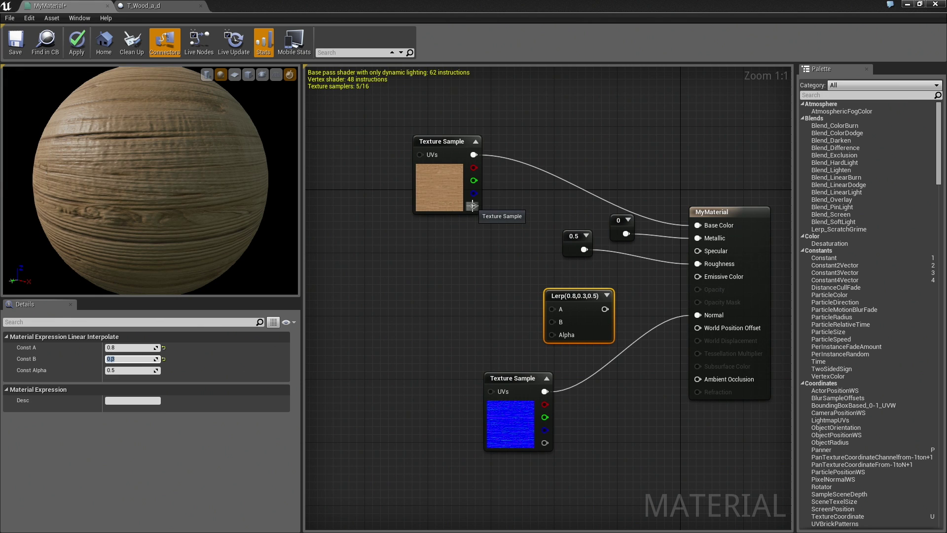
- Wire the wood texture's alpha into the Lerp Alpha and the Lerp output into Roughness
mouse_move(474, 206)
left_mouse_down()
mouse_move(495, 279)
mouse_move(552, 335)
left_mouse_up()
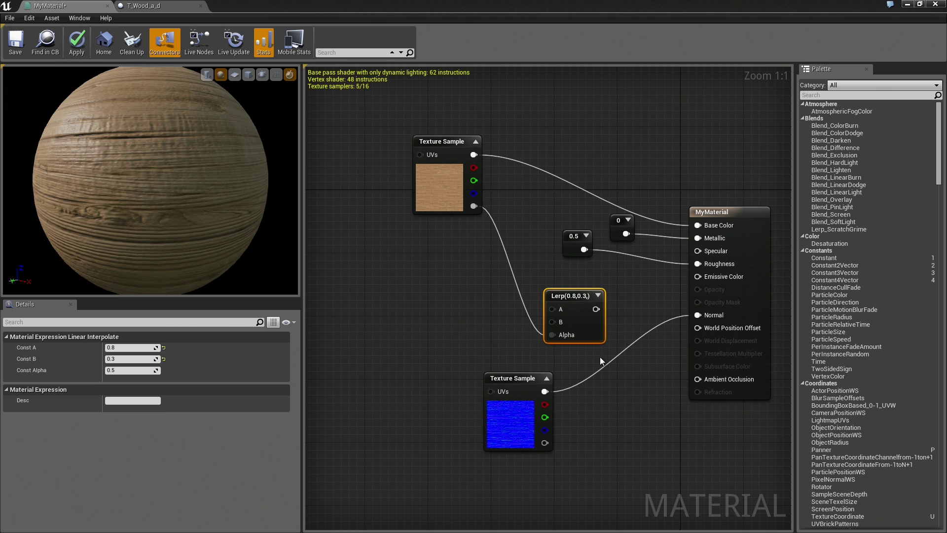
left_click_drag(596, 310, 695, 264)
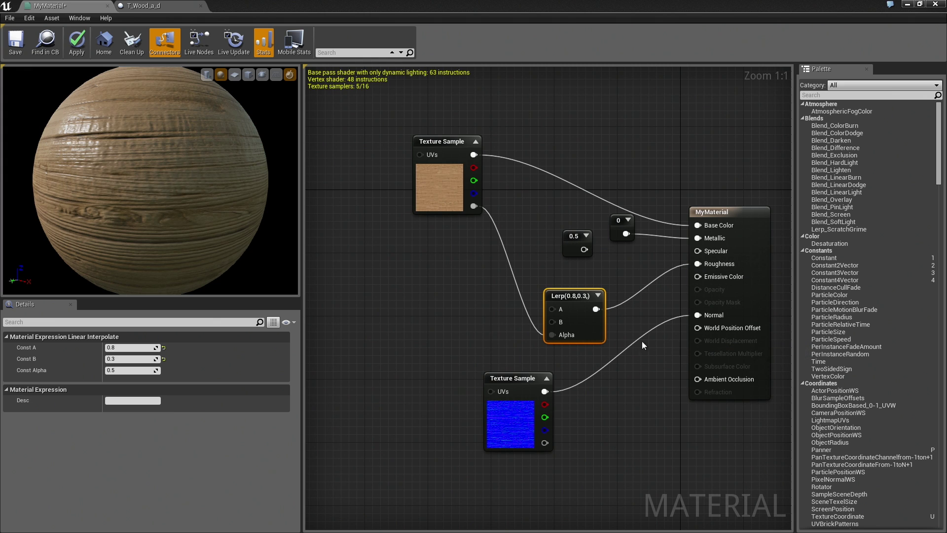
left_click(596, 309, "alt")
left_click_drag(595, 309, 703, 262)
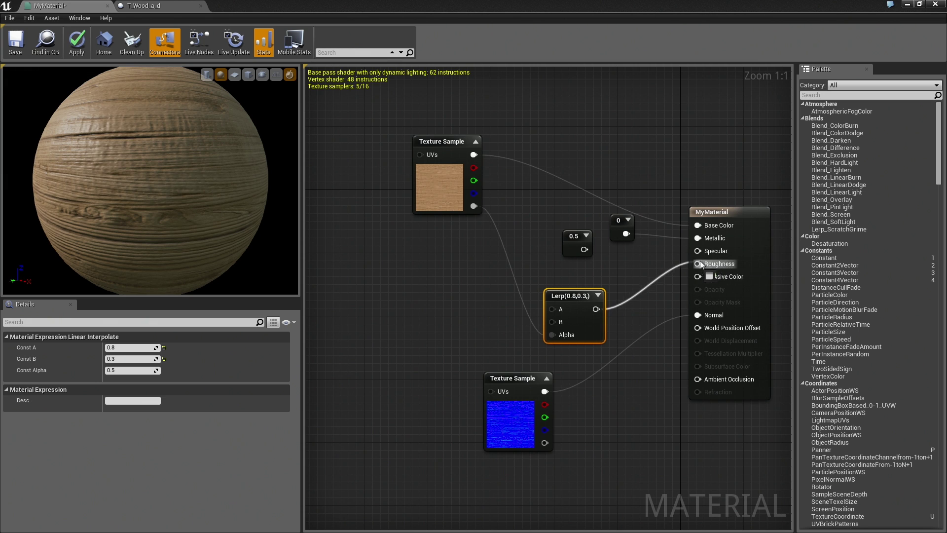
left_click(639, 290)
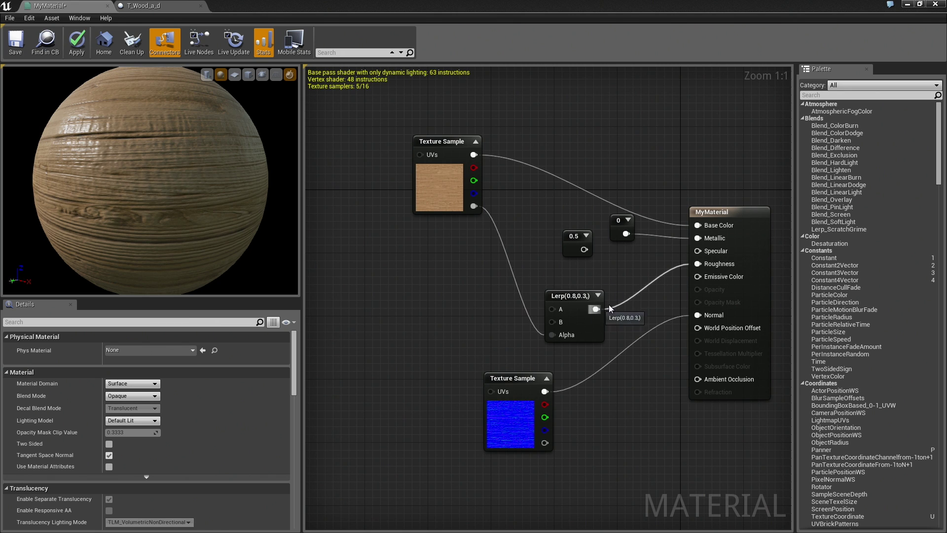
left_click(697, 263, "alt")
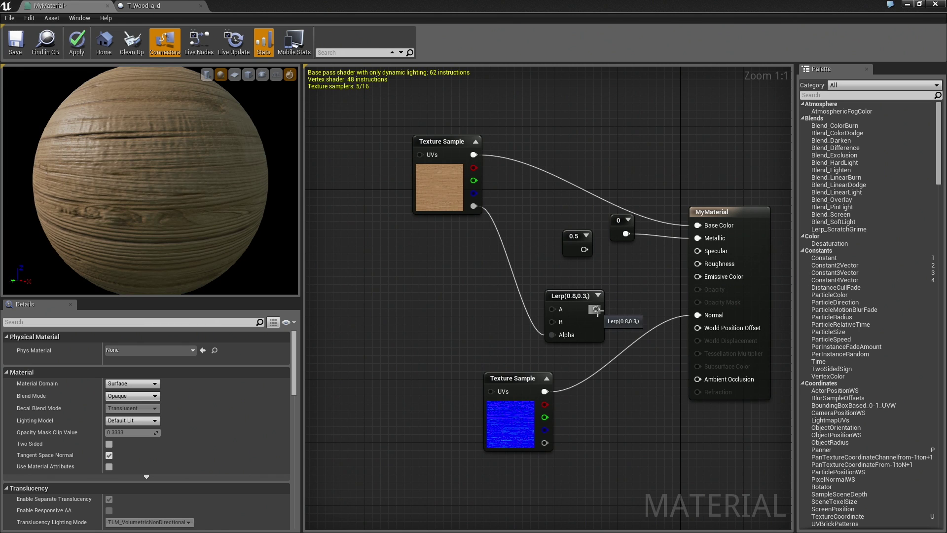
left_click_drag(596, 309, 697, 264)
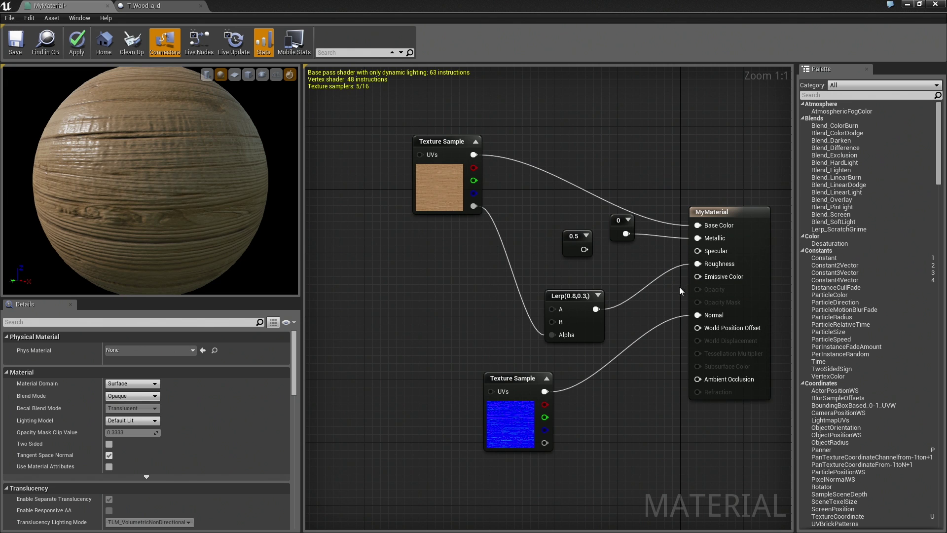
left_click_drag(238, 218, 161, 228)
mouse_move(148, 190)
left_mouse_down()
mouse_move(118, 193)
mouse_move(119, 178)
left_mouse_up()
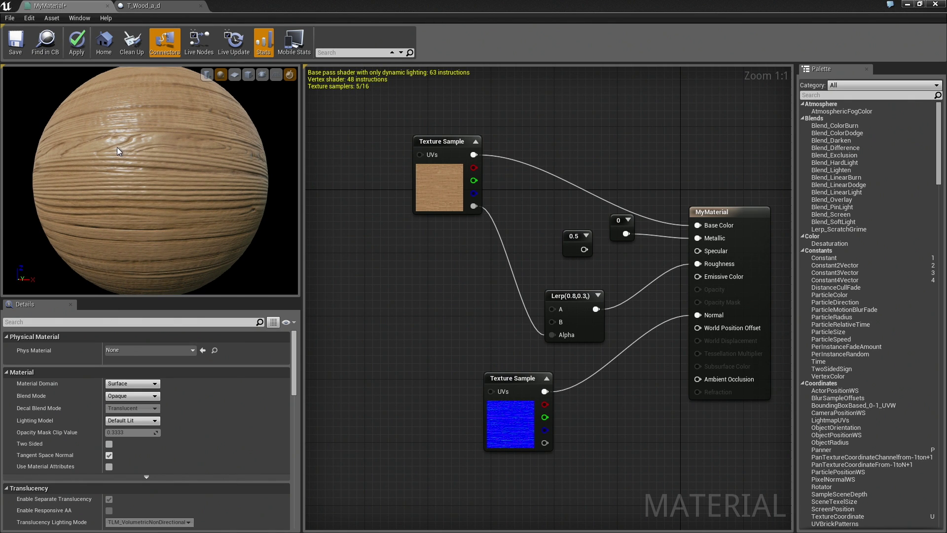
left_click_drag(138, 136, 88, 144)
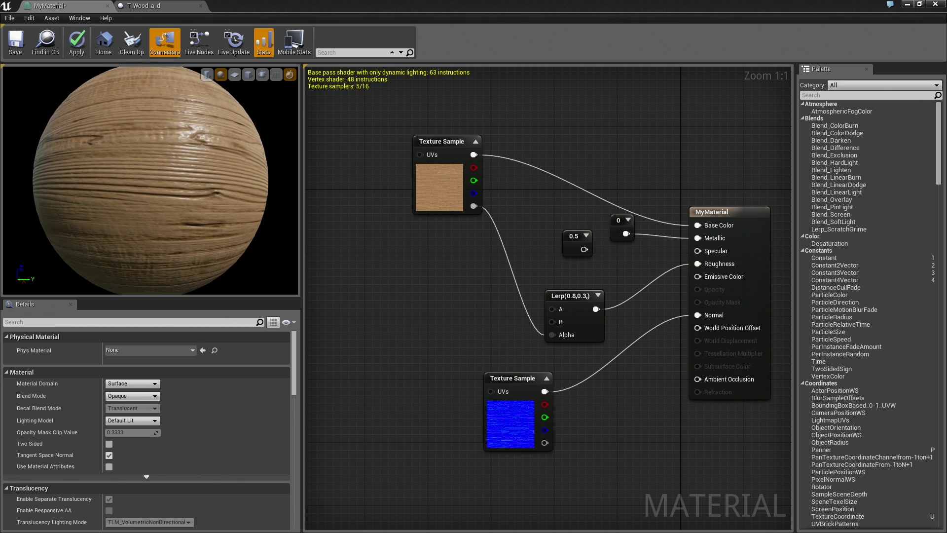
left_click_drag(89, 145, 104, 165)
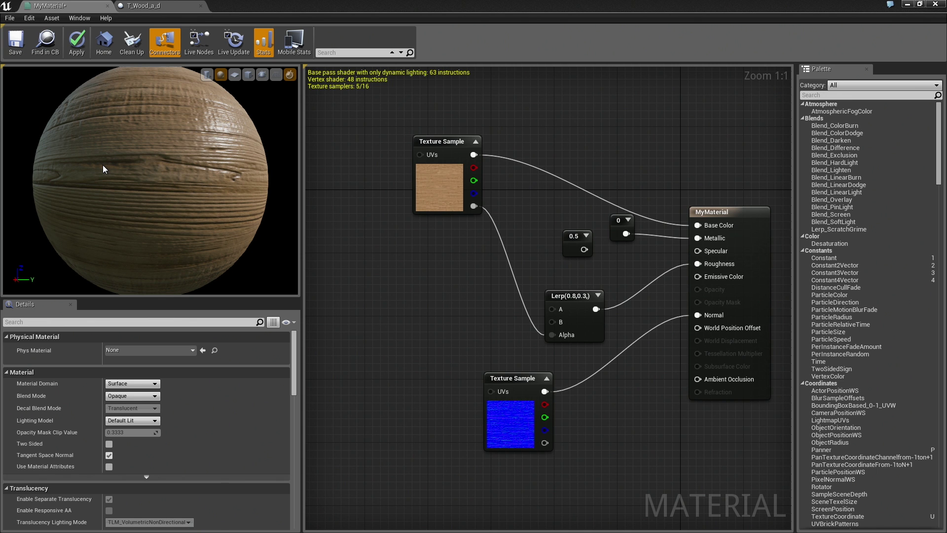
mouse_move(117, 176)
left_mouse_down()
mouse_move(163, 176)
mouse_move(211, 159)
left_mouse_up()
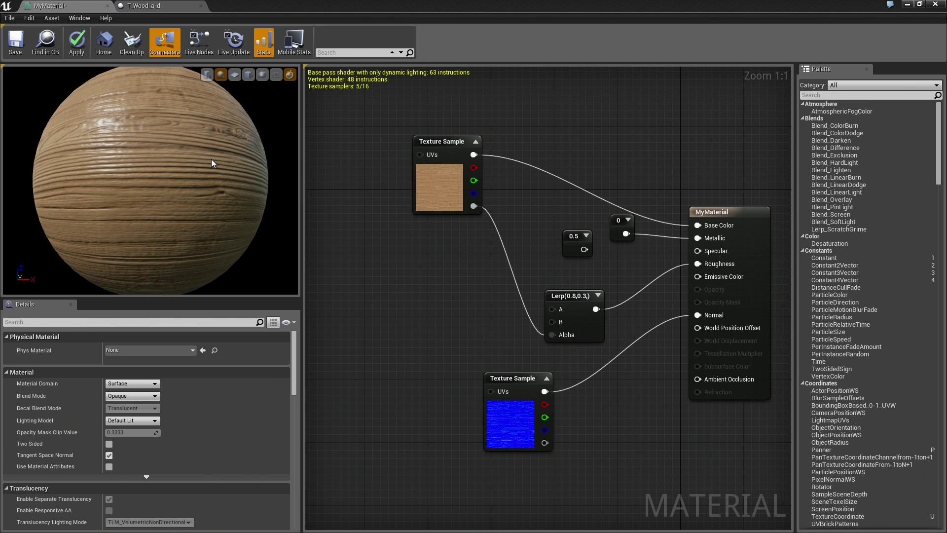
left_click_drag(211, 159, 178, 171)
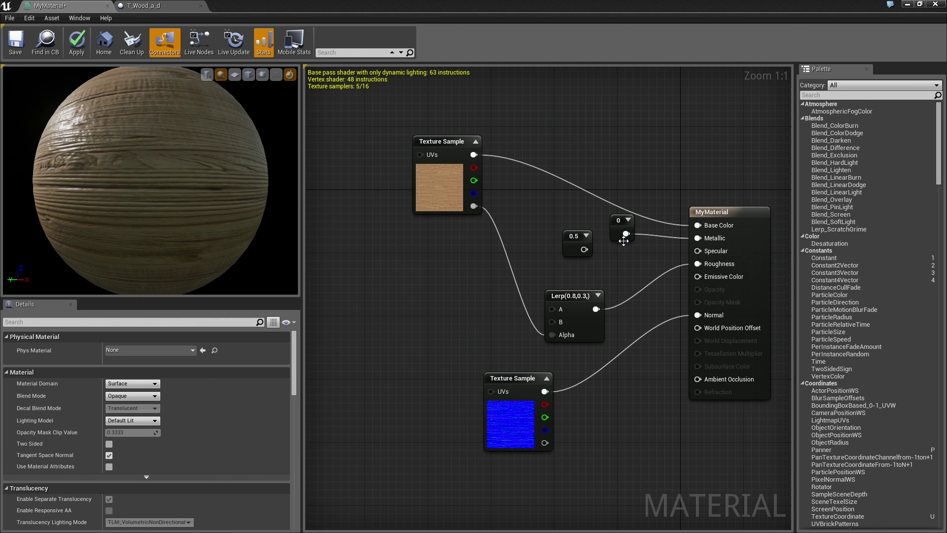
left_click(576, 236)
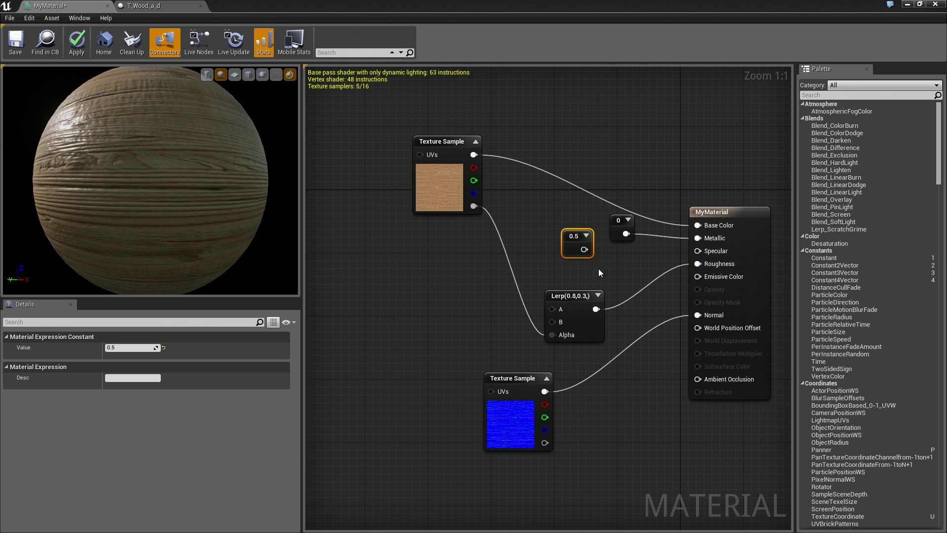
- Use Clean Up to delete the unused 0.5 roughness constant
left_click(131, 42)
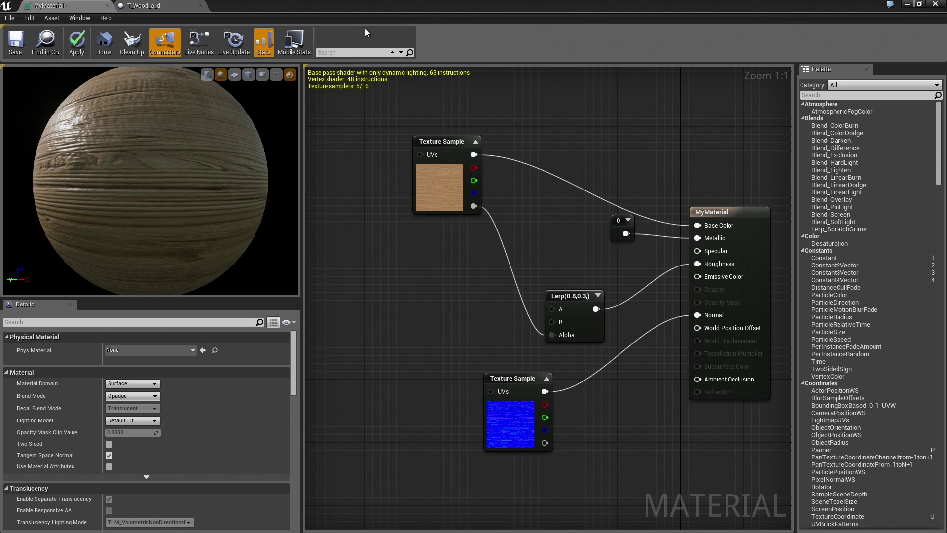
- Restore the material editor, apply the changes, orbit the wooden mesh, and float the editor centrally
left_click_drag(280, 4, 880, 17)
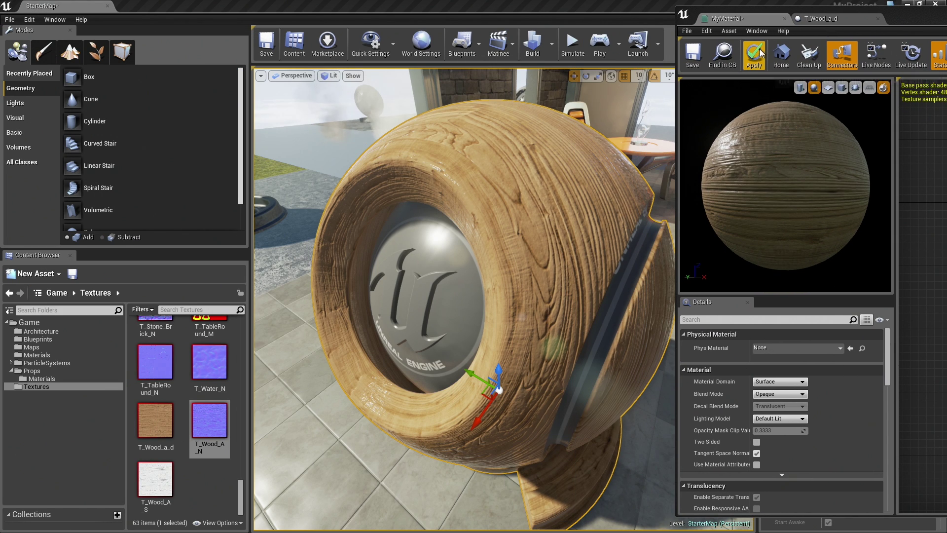
left_click(754, 54)
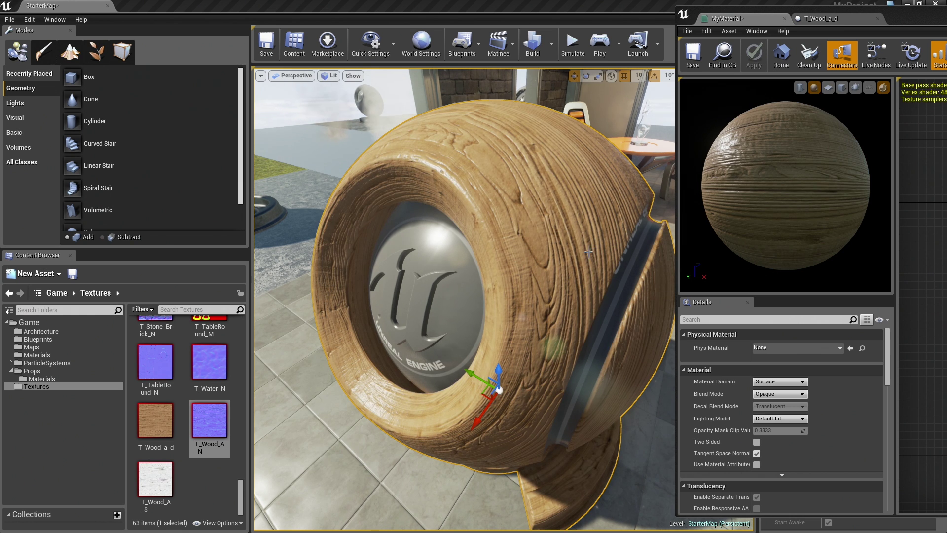
left_click_drag(658, 200, 474, 222, "alt")
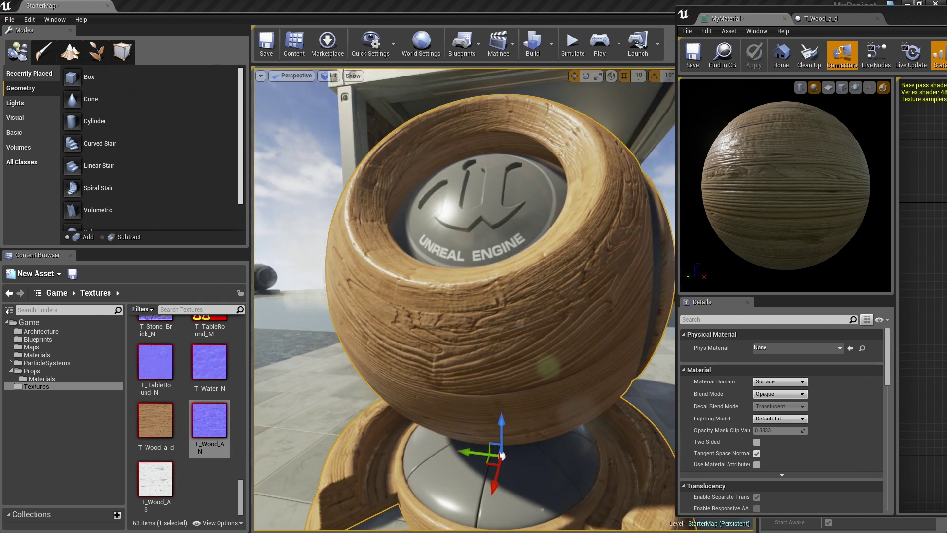
left_click_drag(927, 23, 375, 13)
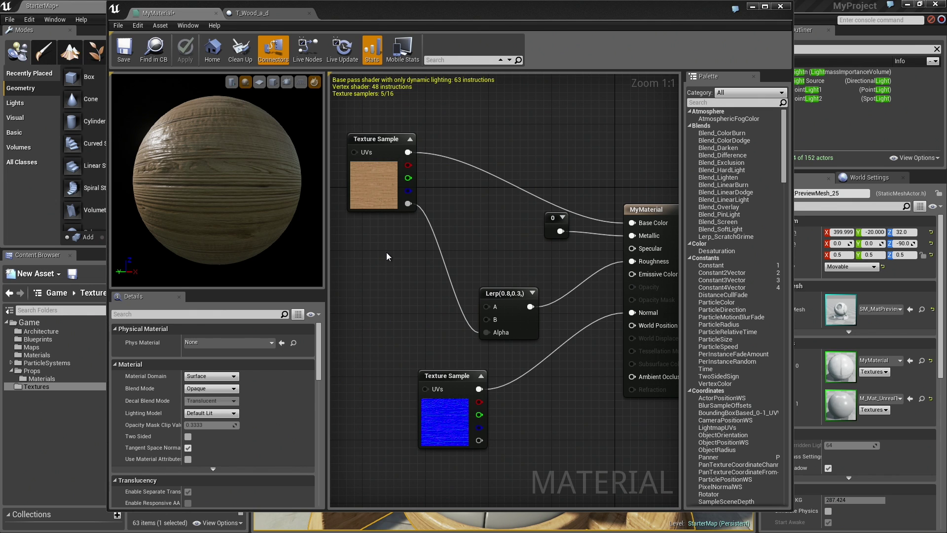
- Maximize the material editor and reposition the wood Texture Sample and constant 0 nodes
right_click_drag(419, 252, 518, 236)
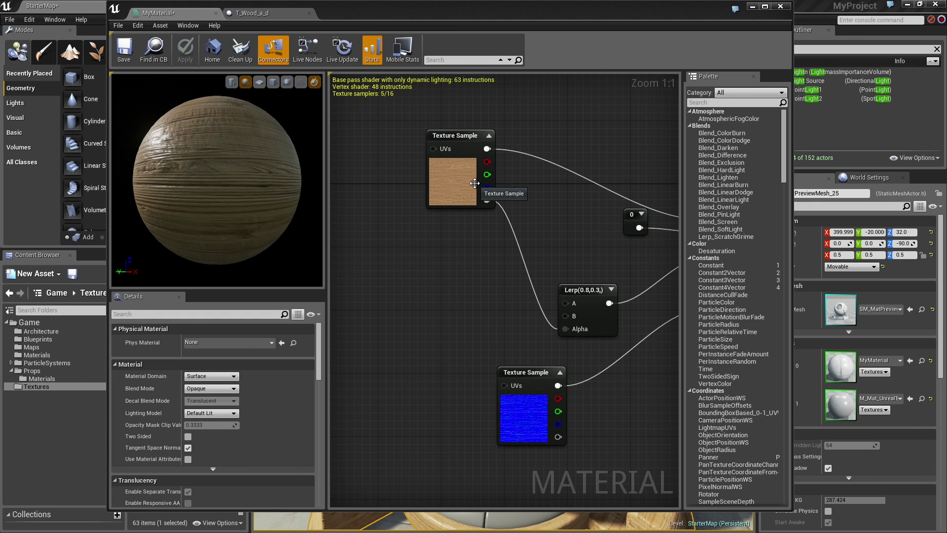
double_click(614, 15)
right_click_drag(523, 141, 547, 149)
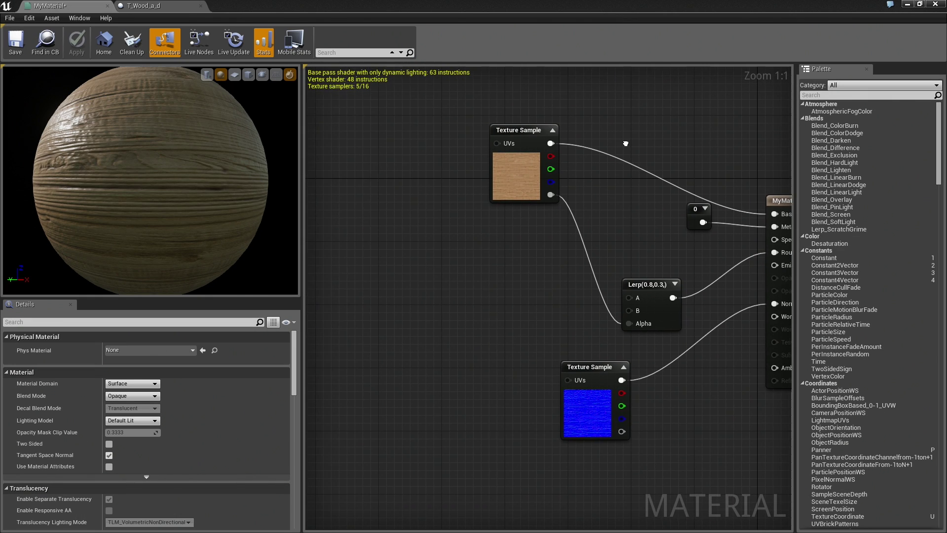
left_click_drag(478, 126, 492, 149)
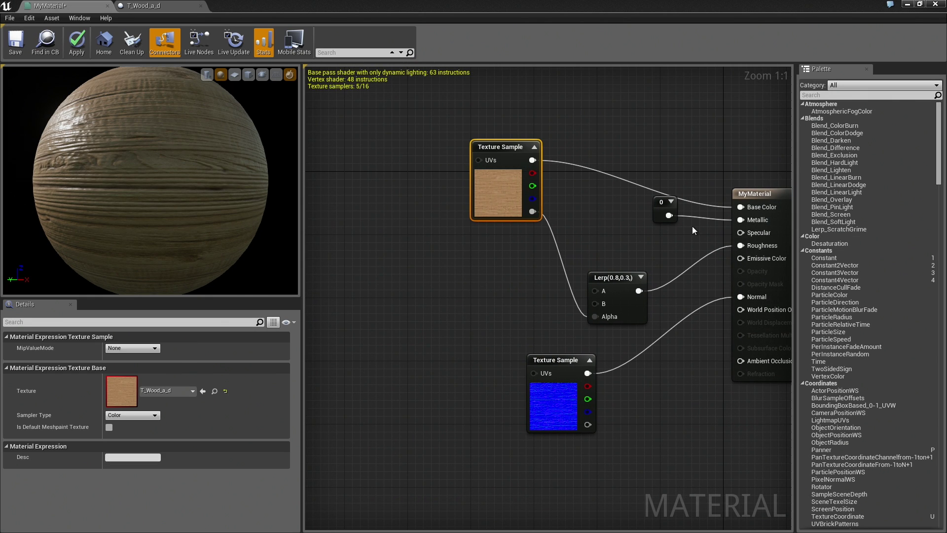
left_click_drag(664, 202, 656, 226)
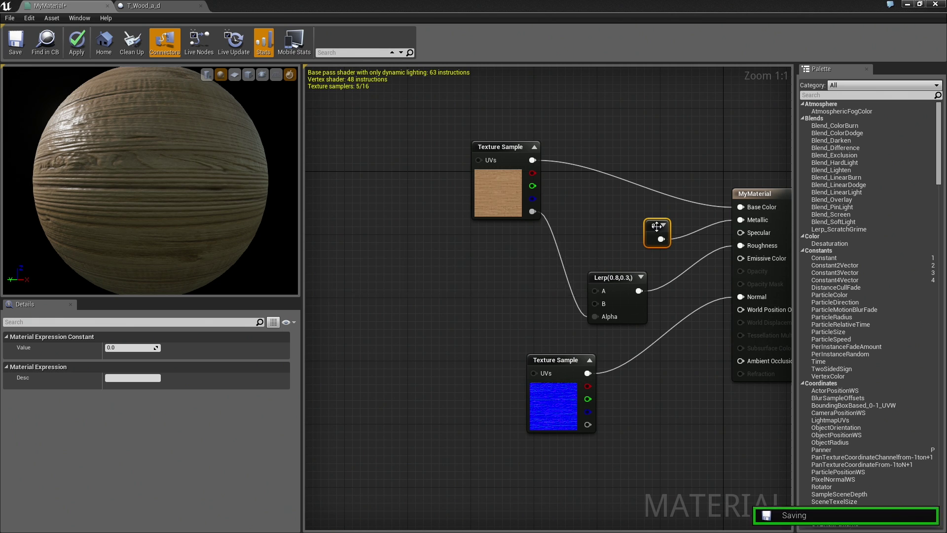
- Wire a new TextureCoordinate node into the wood colour sample's UVs and shift it left
right_click(339, 280)
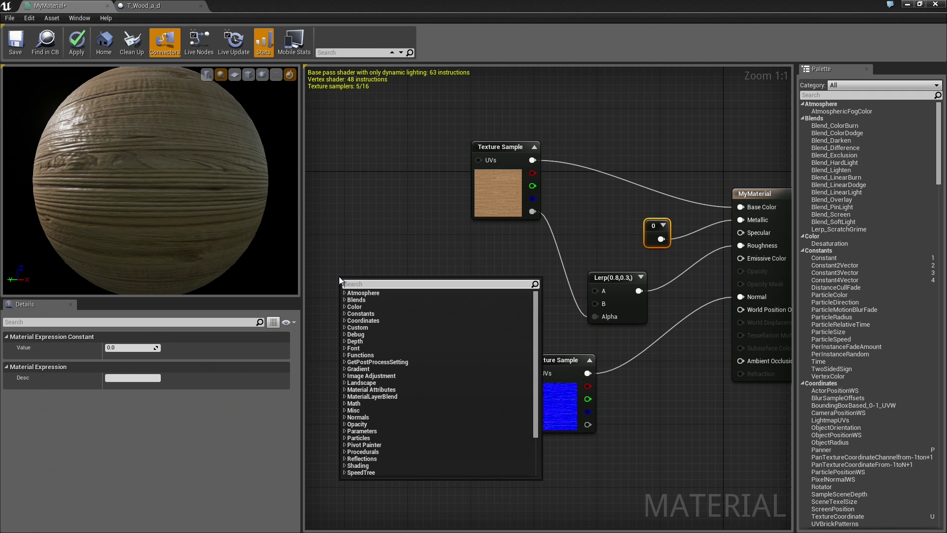
type("texture")
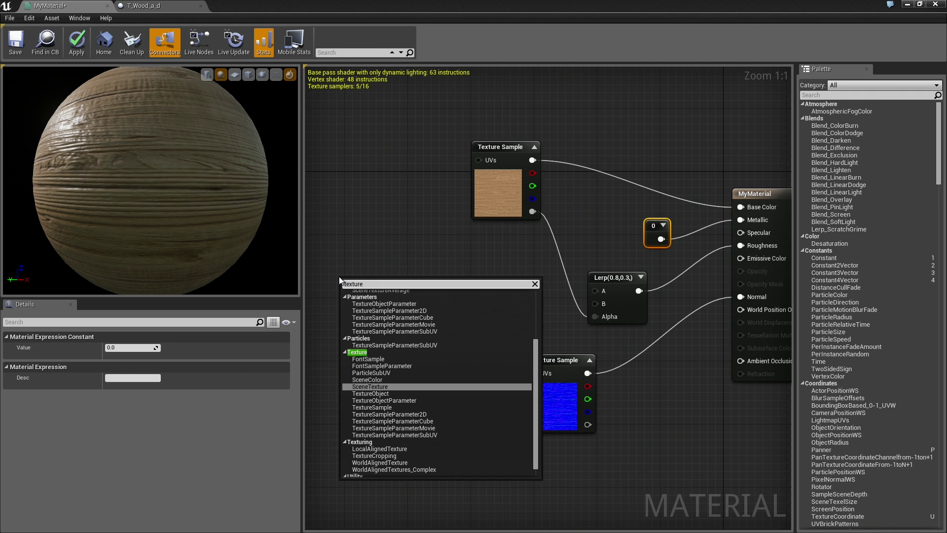
type("co")
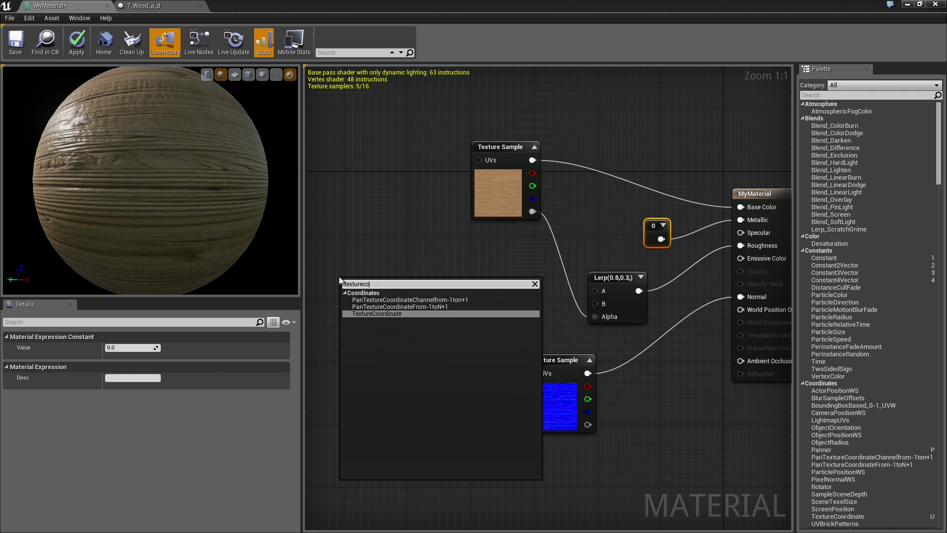
type("o")
left_click(392, 241)
left_click_drag(479, 160, 403, 209)
type("textureco")
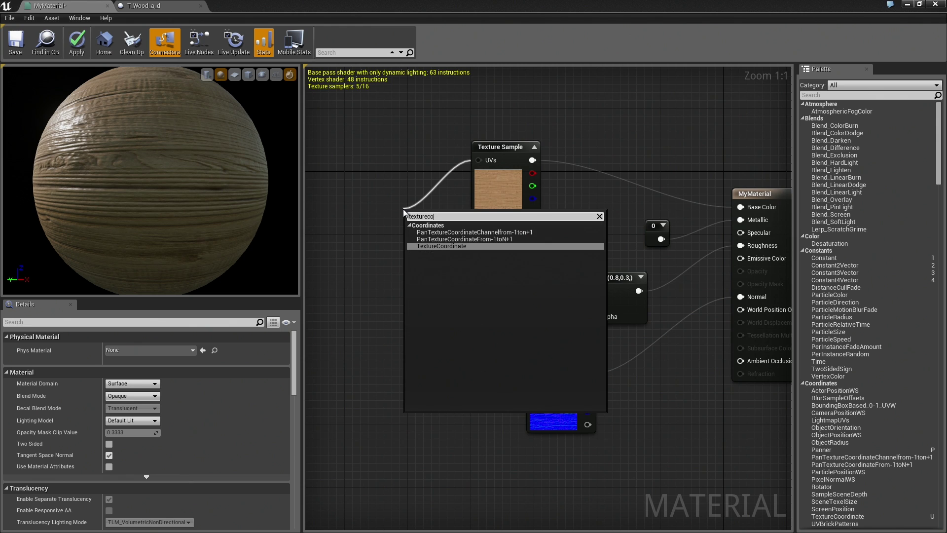
key("Return")
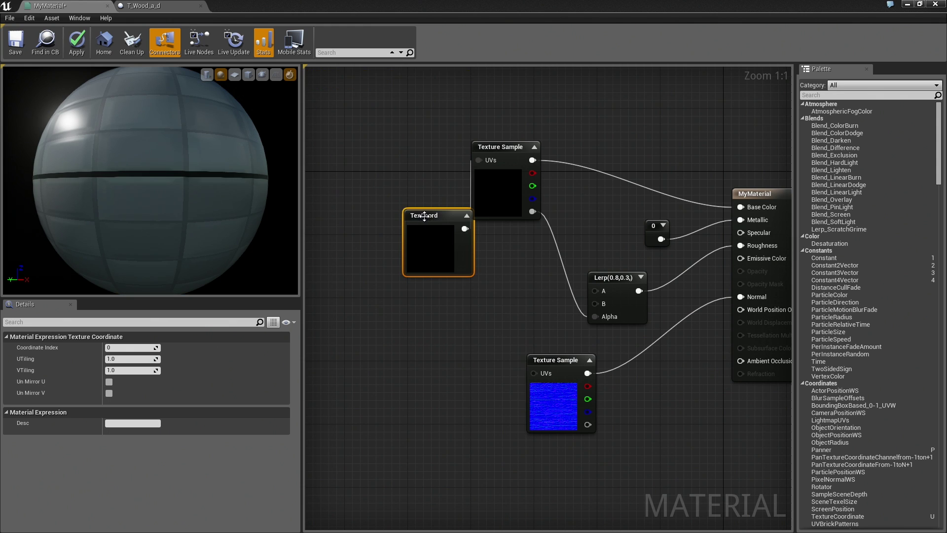
left_click_drag(424, 215, 335, 226)
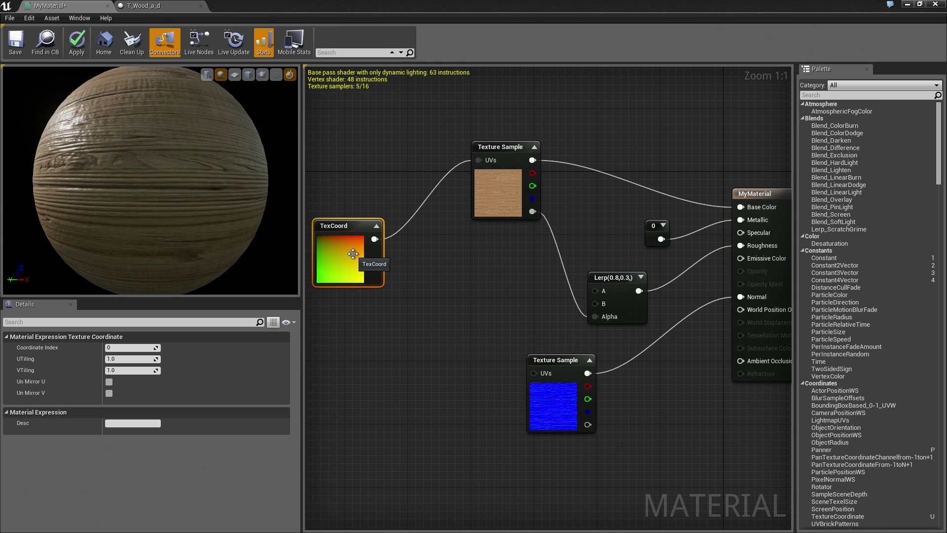
- Set the TexCoord node's UTiling and VTiling to 2.0
left_click(134, 358)
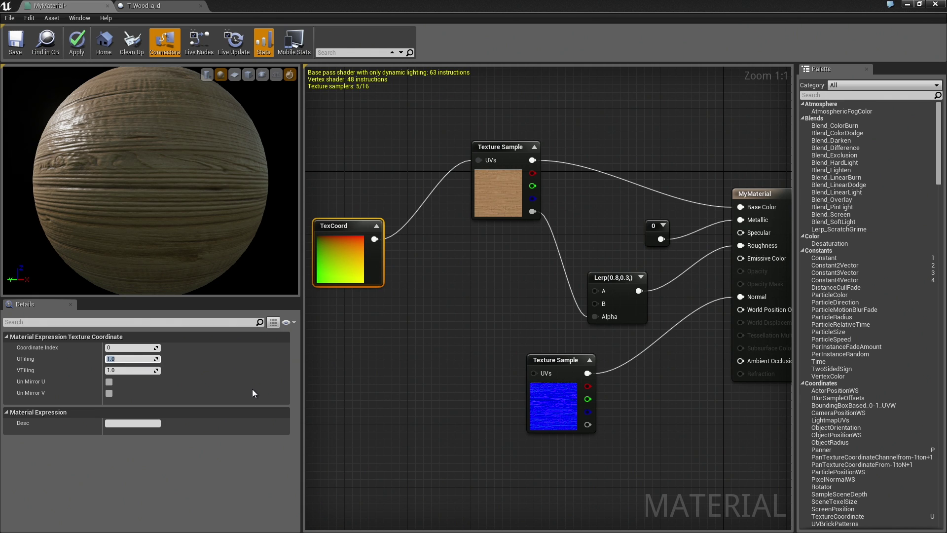
type("2")
key("Tab")
type("2")
key("Return")
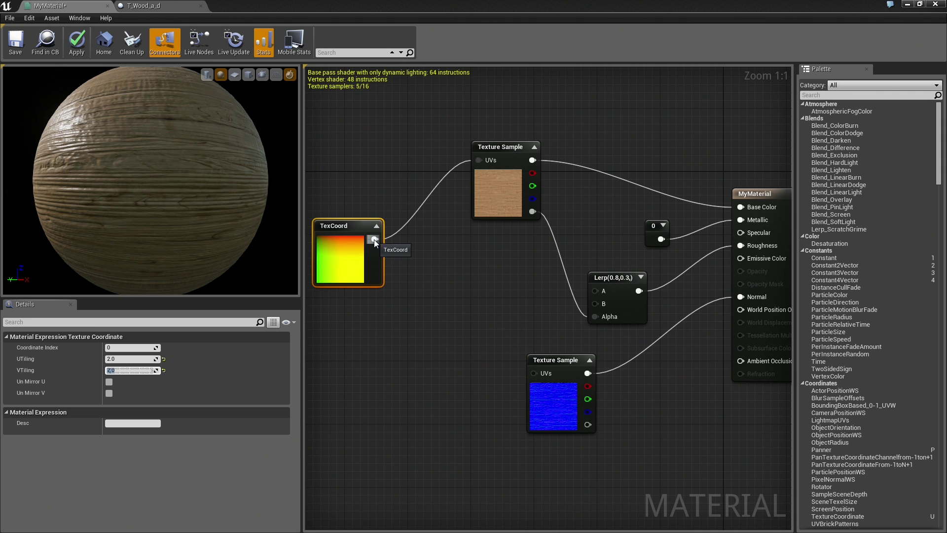
- Connect the TexCoord node to the normal map sample's UVs and check the preview sphere
mouse_move(374, 239)
left_mouse_down()
mouse_move(459, 365)
mouse_move(534, 373)
mouse_move(527, 379)
left_mouse_up()
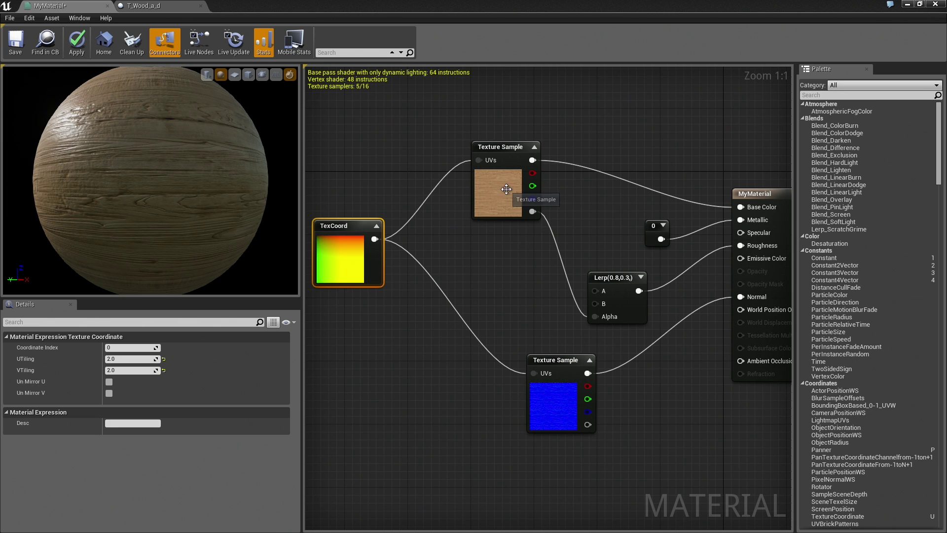
left_click(504, 213)
left_click(545, 395)
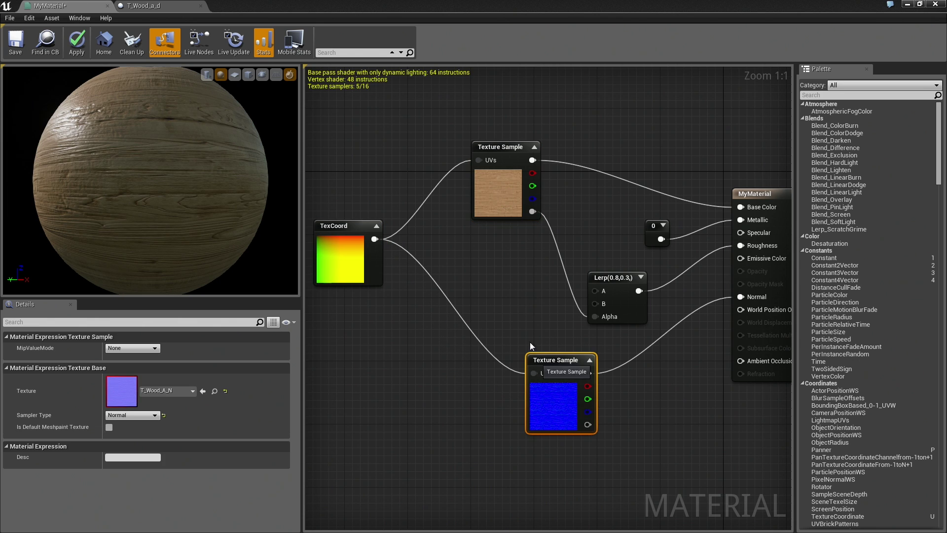
left_click(492, 179)
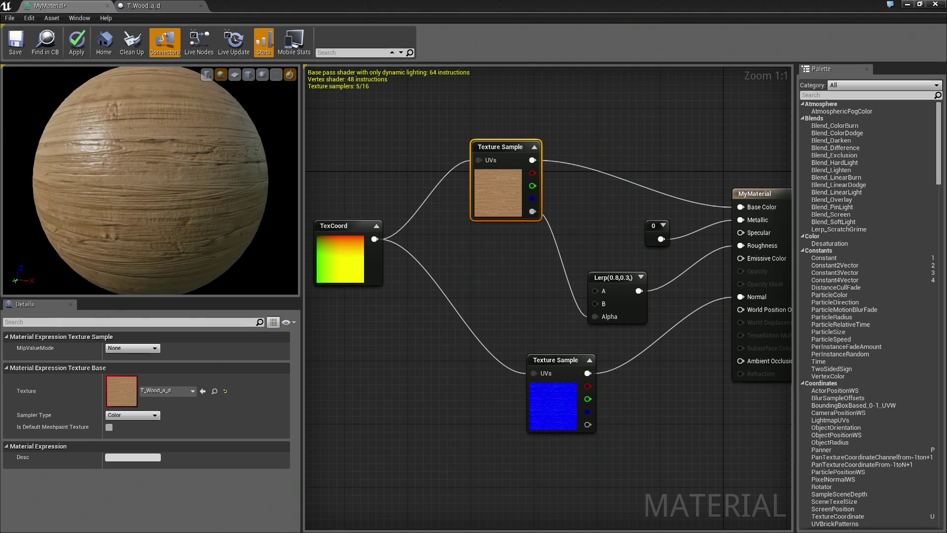
left_click_drag(93, 153, 92, 154)
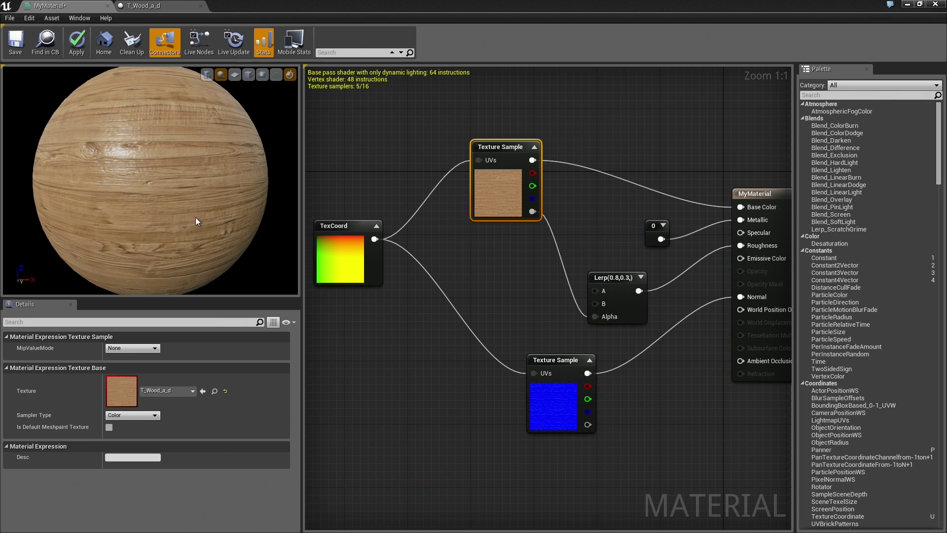
- Change the TexCoord UTiling and VTiling to 3.0
left_click(346, 255)
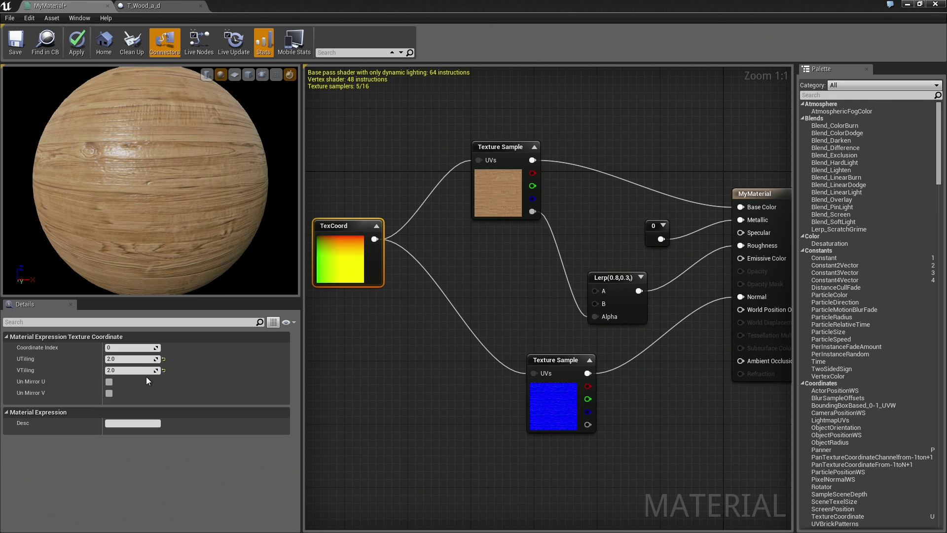
left_click(132, 358)
type("3")
key("Tab")
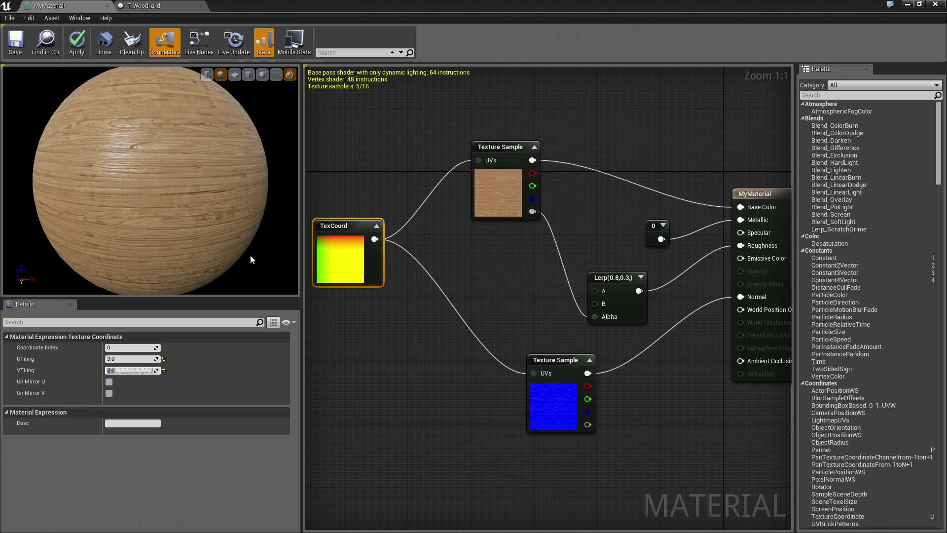
- Apply the 3x3-tiled wood material and orbit the level camera around the wooden mesh
double_click(203, 7)
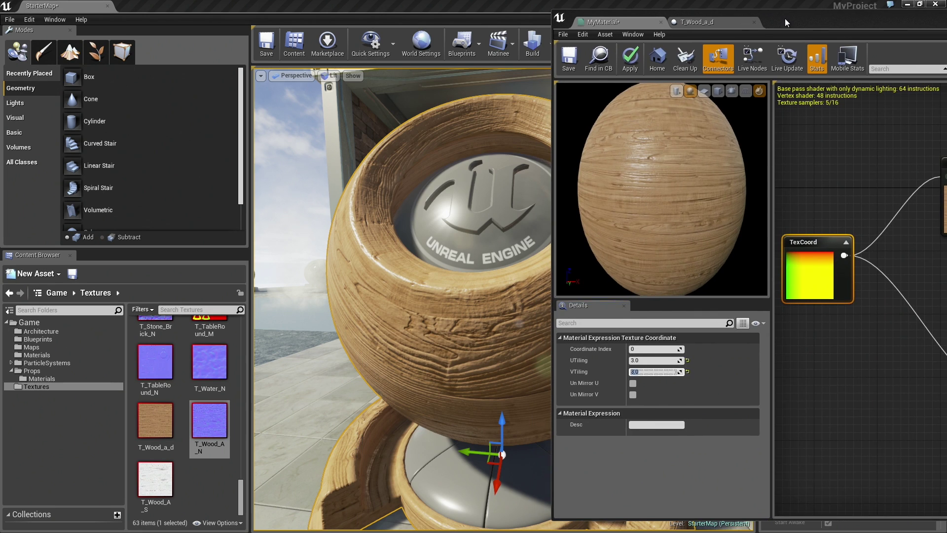
type("3")
left_click_drag(328, 41, 809, 18)
left_click(666, 59)
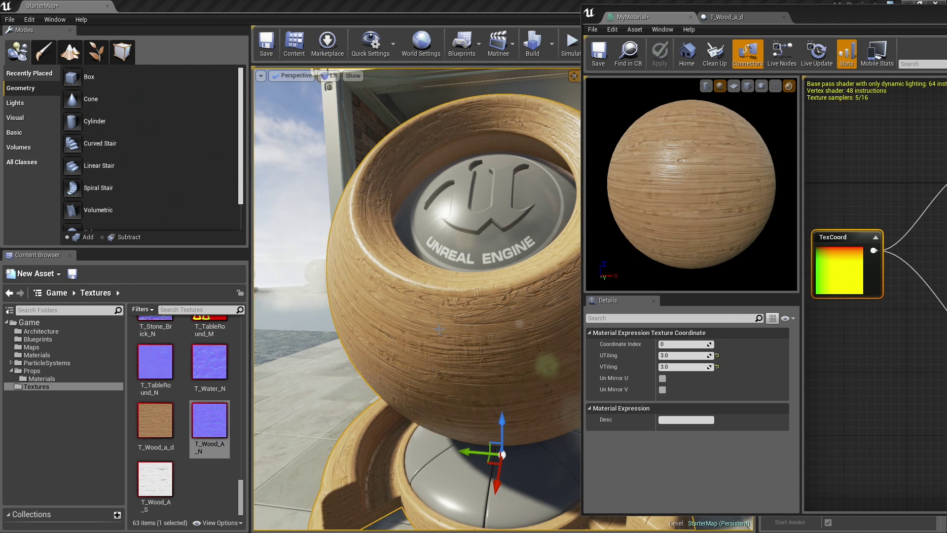
mouse_move(445, 352)
left_mouse_down("alt")
mouse_move(518, 351)
mouse_move(455, 288)
mouse_move(414, 347)
mouse_move(450, 278)
left_mouse_up("alt")
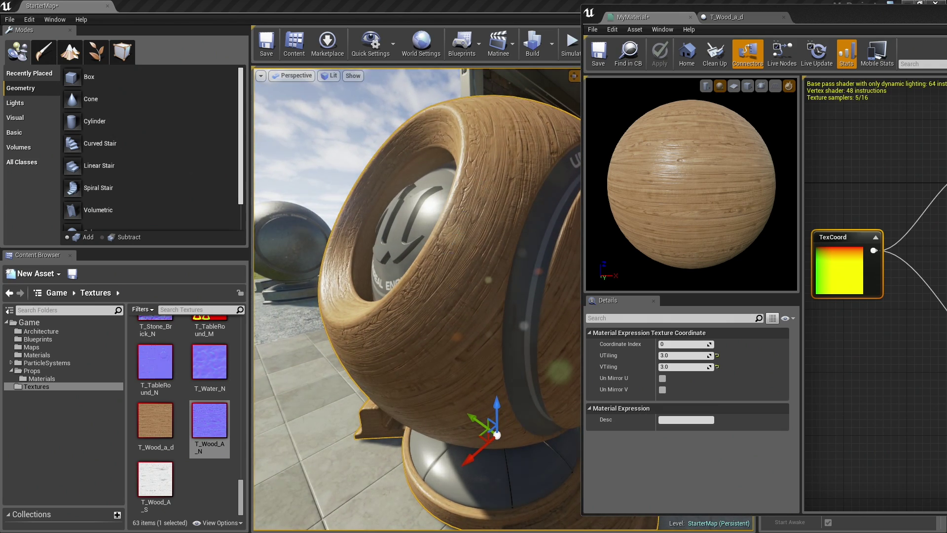
left_click_drag(418, 296, 459, 296, "alt")
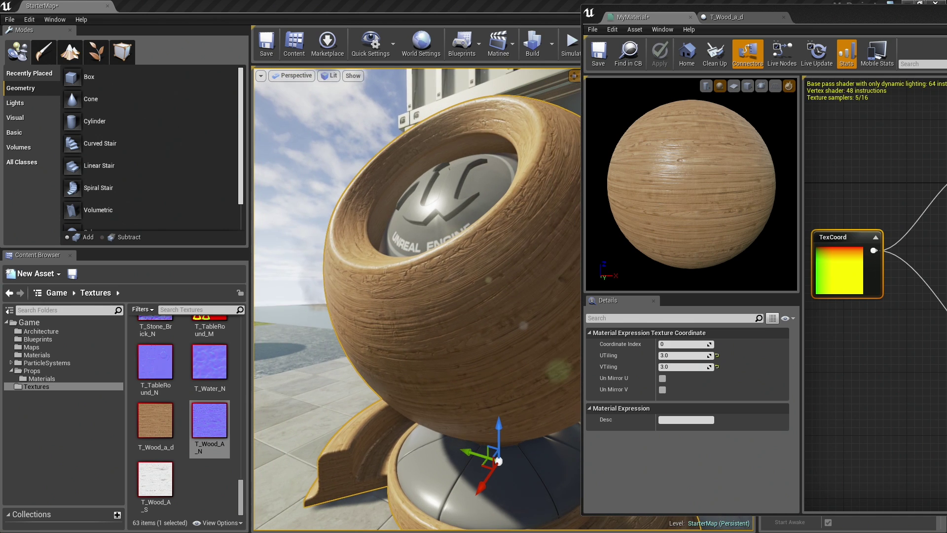
left_click_drag(828, 17, 397, 21)
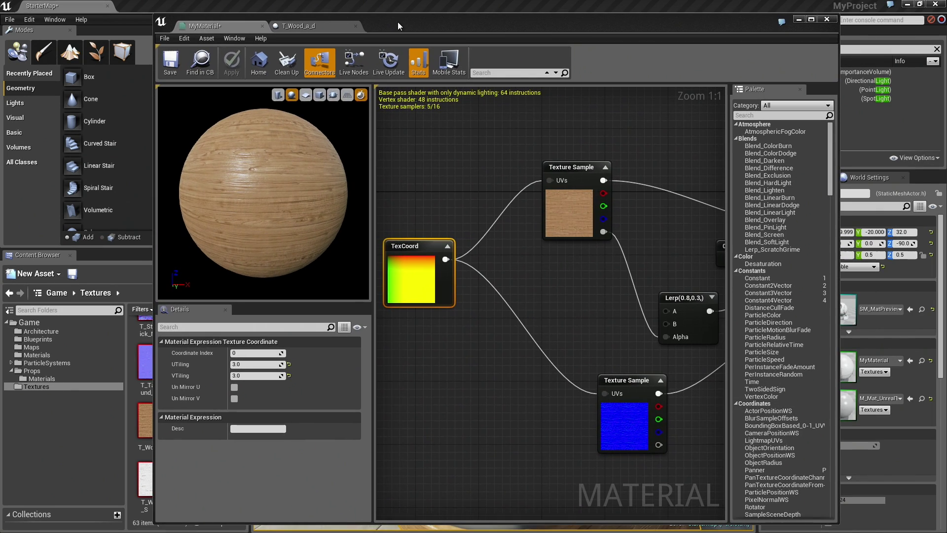
- Maximize the MyMaterial editor window to show the full node graph
double_click(573, 18)
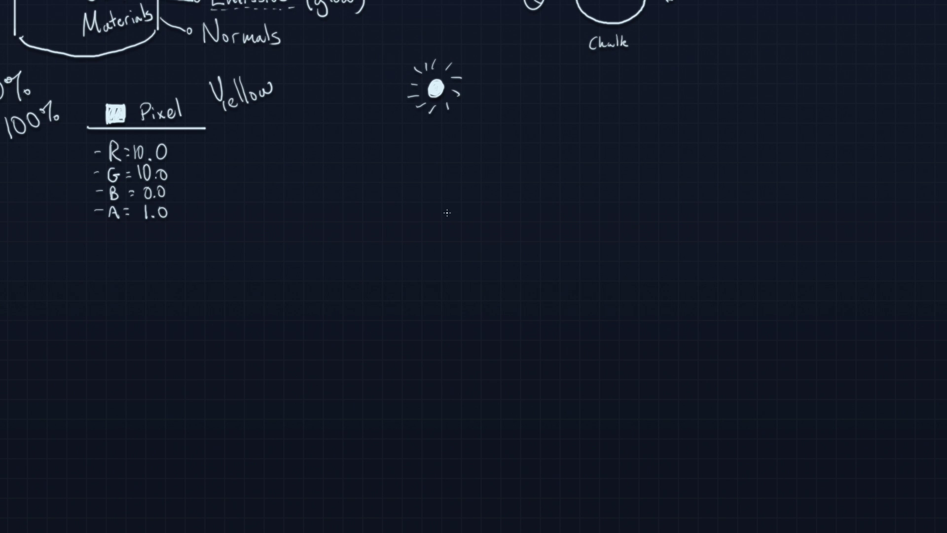
- Chalk vertical and horizontal axes, labelling the corner A and the top B, with dots
left_click_drag(424, 180, 438, 416)
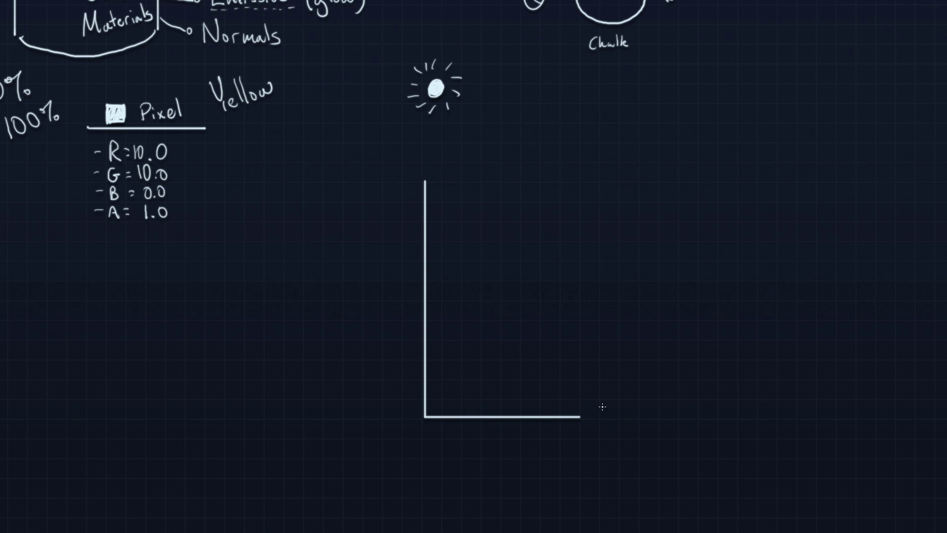
mouse_move(425, 417)
left_mouse_down()
mouse_move(732, 416)
mouse_move(738, 400)
left_mouse_up()
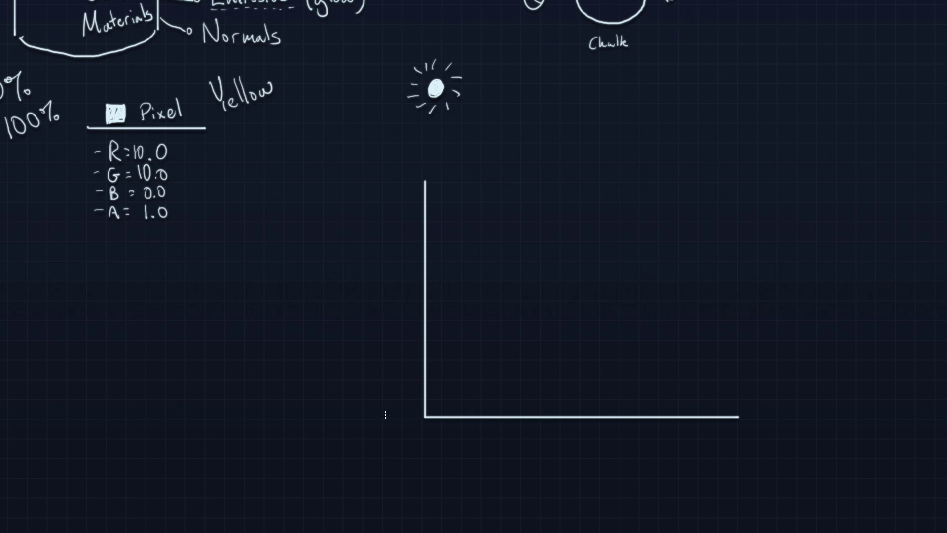
mouse_move(388, 421)
left_mouse_down()
mouse_move(404, 410)
mouse_move(391, 407)
left_mouse_up()
mouse_move(392, 196)
left_mouse_down()
mouse_move(386, 164)
mouse_move(399, 197)
left_mouse_up()
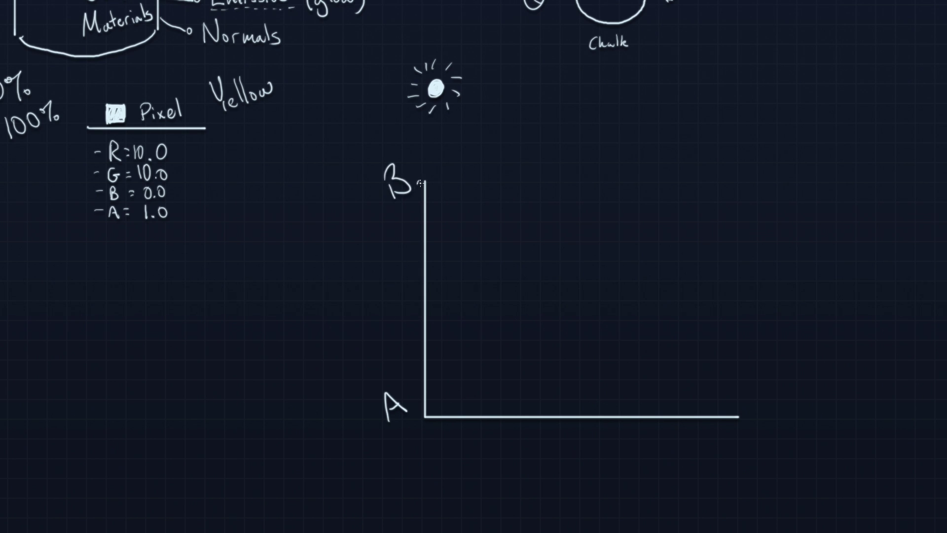
left_click(420, 183)
left_click(416, 408)
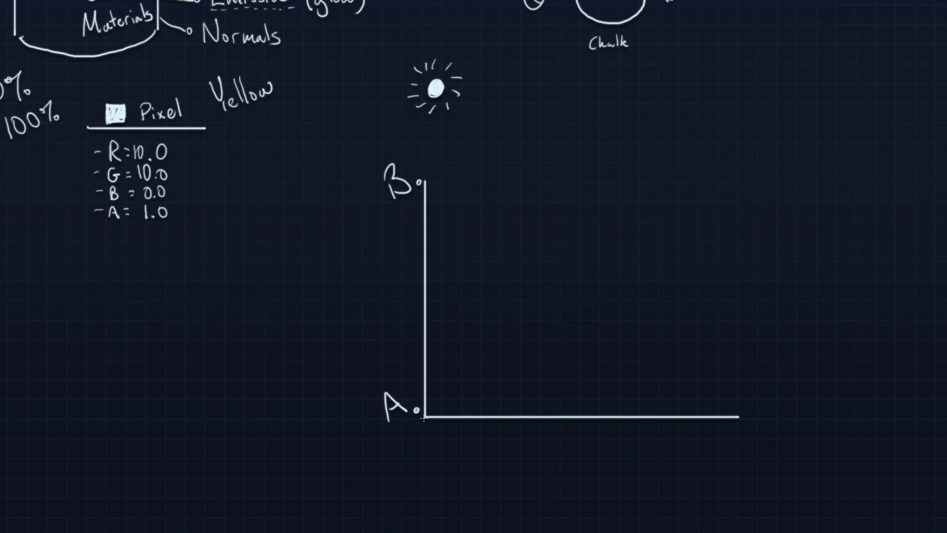